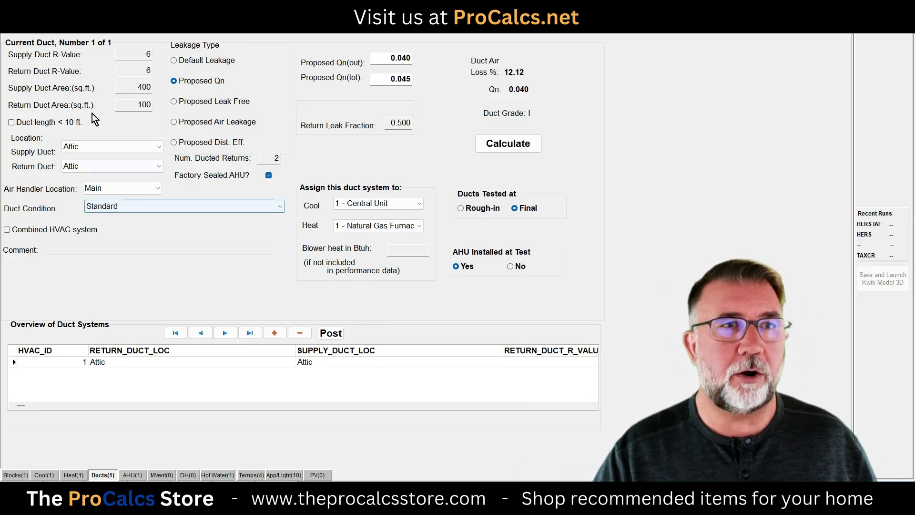
Hide the non-Florida code tabs and review the natural gas hot water system's details.
{"action": "left_click", "coordinate": [56, 29]}
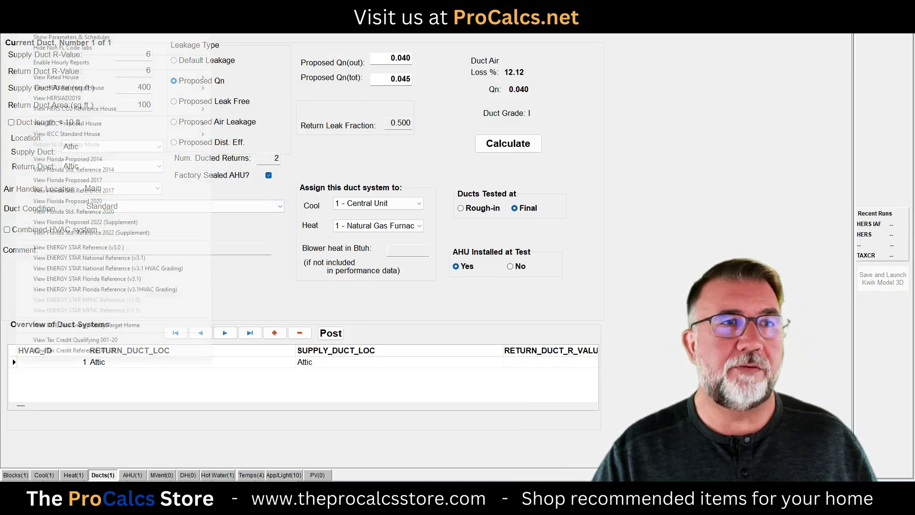
{"action": "left_click", "coordinate": [55, 48]}
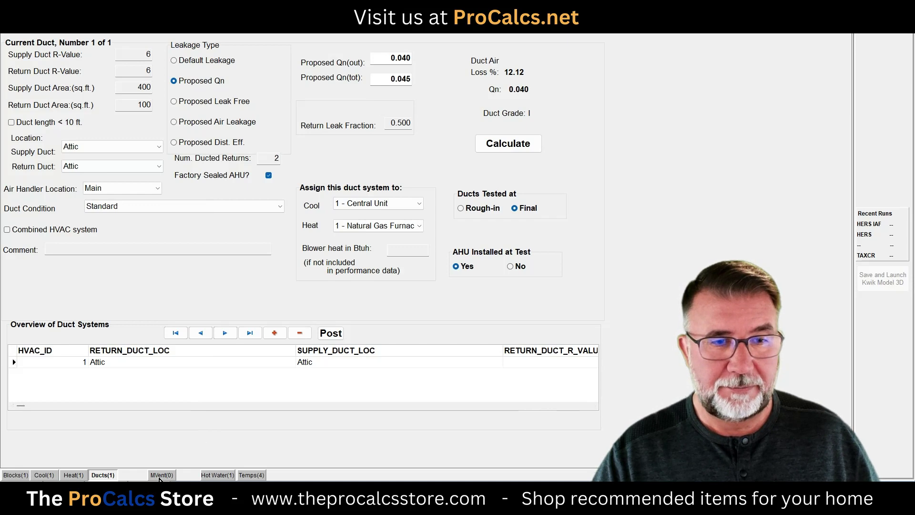
{"action": "left_click", "coordinate": [214, 475]}
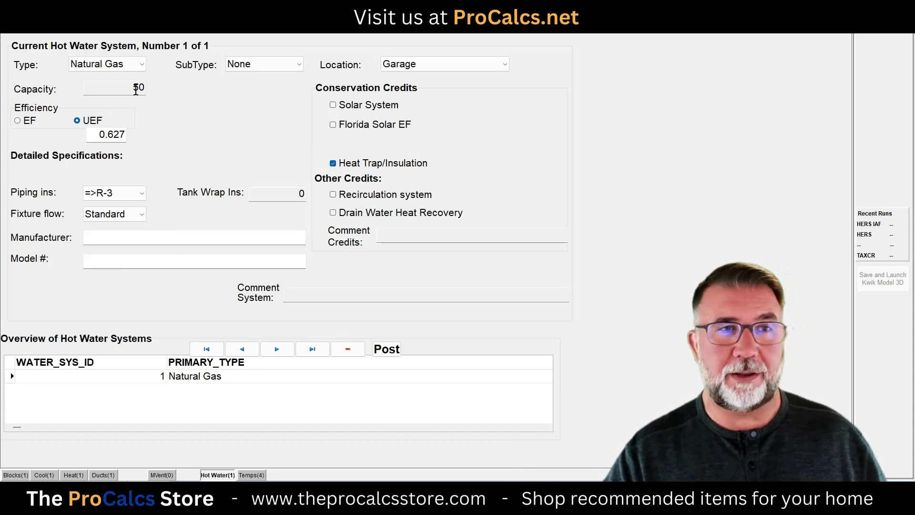
{"action": "left_click", "coordinate": [136, 68]}
{"action": "left_click", "coordinate": [136, 68]}
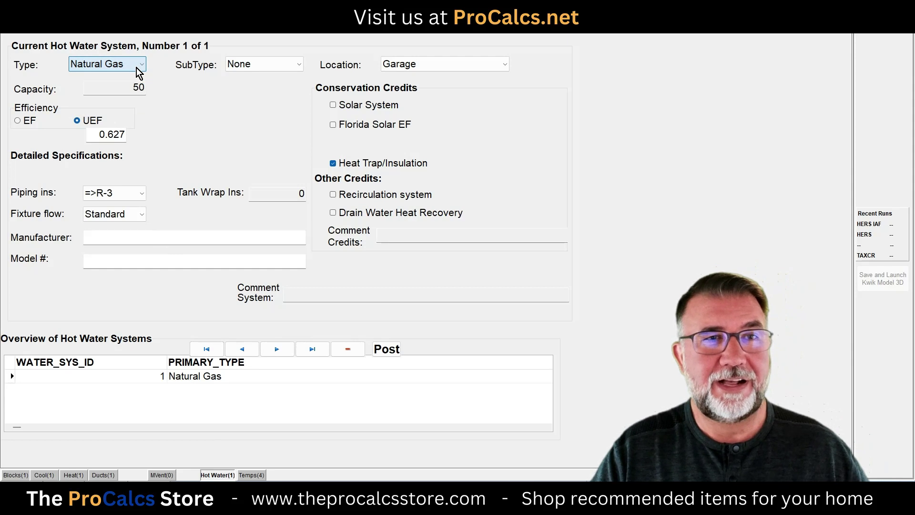
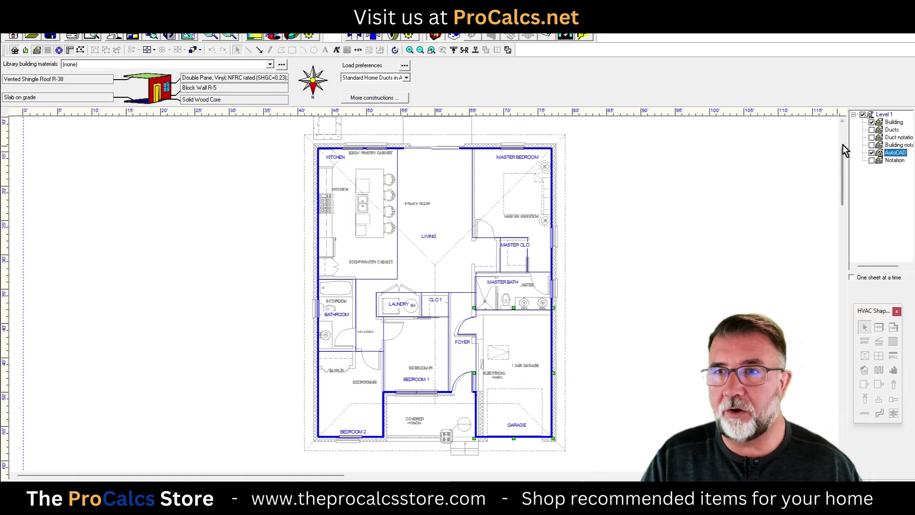
In Right-Suite Universal, compare the plan with the Building layer off and on, and hide the AutoCAD layer.
{"action": "left_click", "coordinate": [871, 122]}
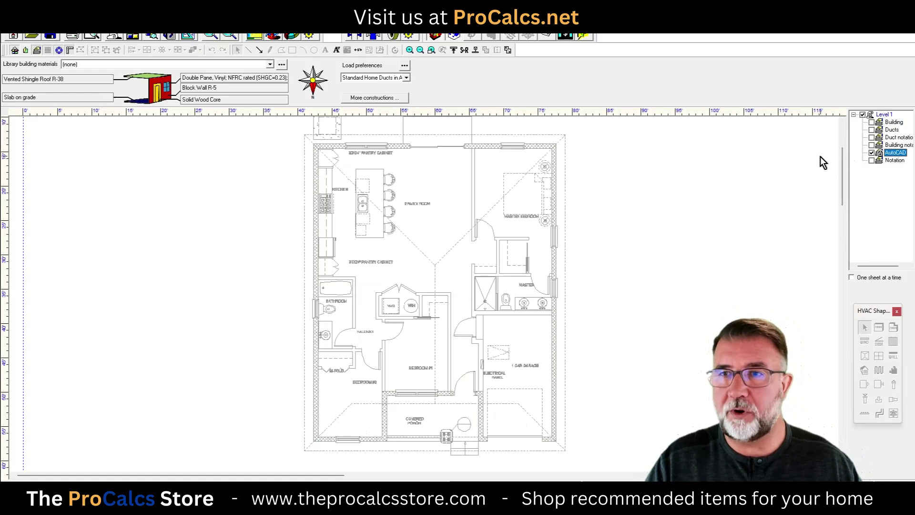
{"action": "left_click", "coordinate": [872, 122]}
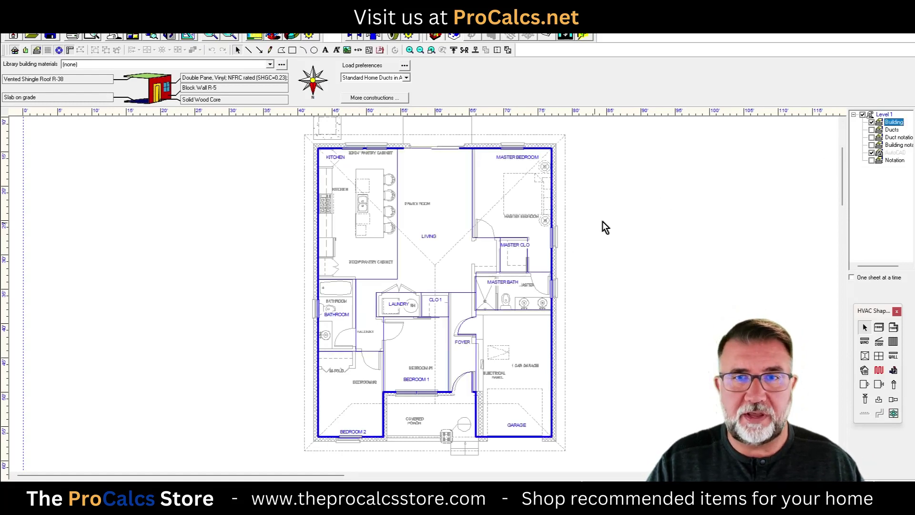
{"action": "left_click", "coordinate": [871, 153]}
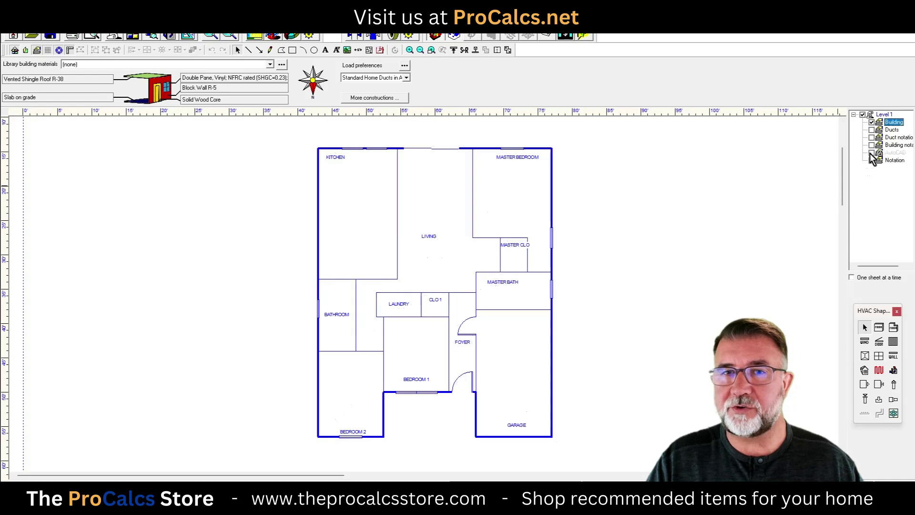
Review the property sheet of the sliding door in the living room's exterior wall.
{"action": "left_click", "coordinate": [428, 148]}
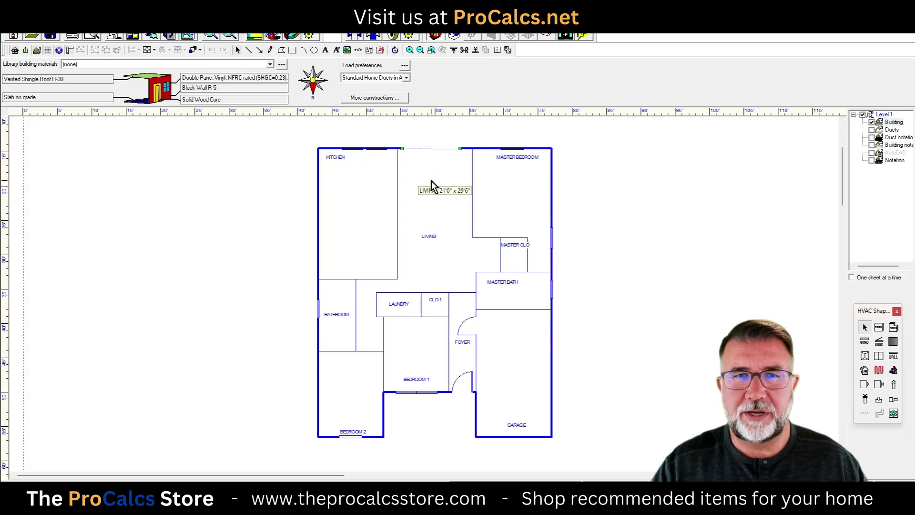
{"action": "double_click", "coordinate": [443, 148]}
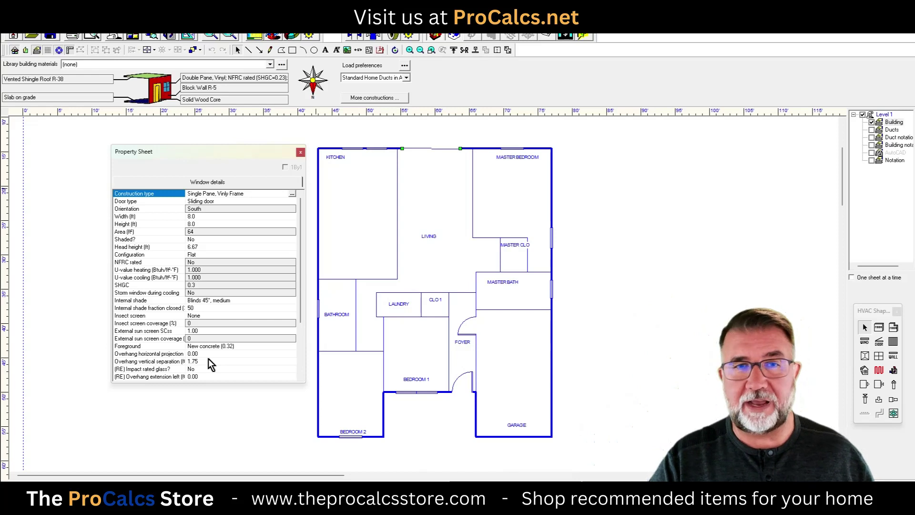
{"action": "left_click", "coordinate": [301, 152]}
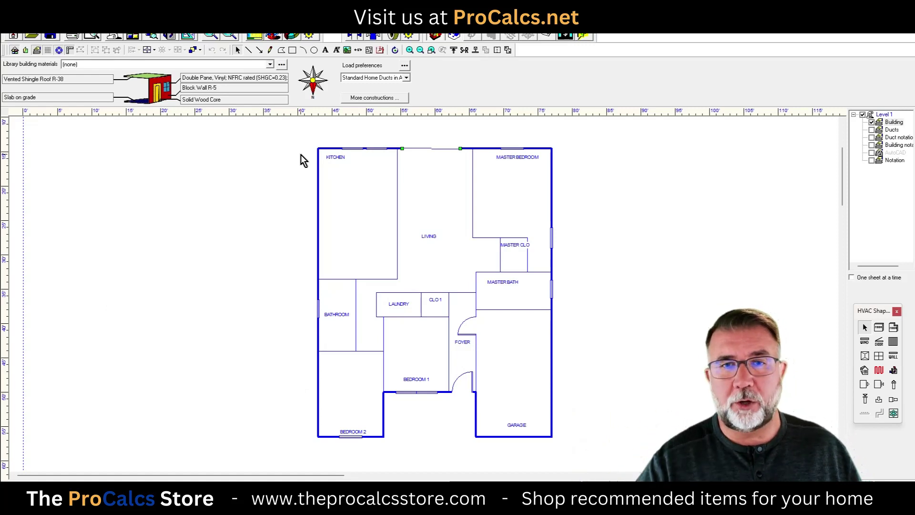
Check the duct layout over the floor plan and review the AHU's Split ASHP equipment data without changing it.
{"action": "left_click", "coordinate": [872, 129]}
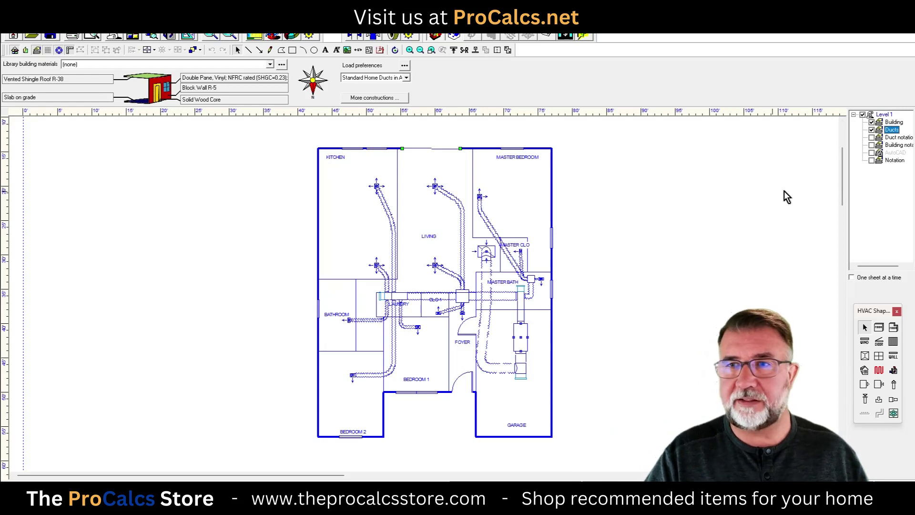
{"action": "left_click", "coordinate": [872, 130]}
{"action": "left_click", "coordinate": [168, 37]}
{"action": "left_click", "coordinate": [430, 127]}
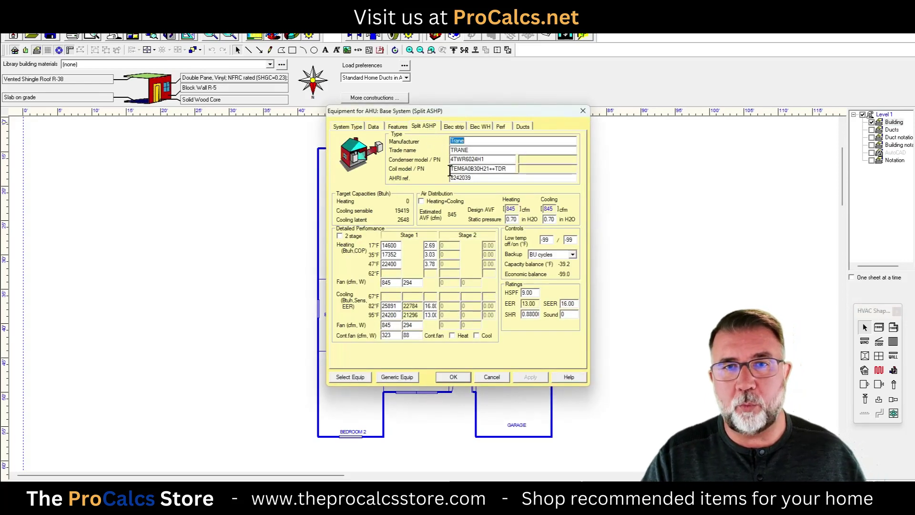
{"action": "left_click", "coordinate": [492, 377]}
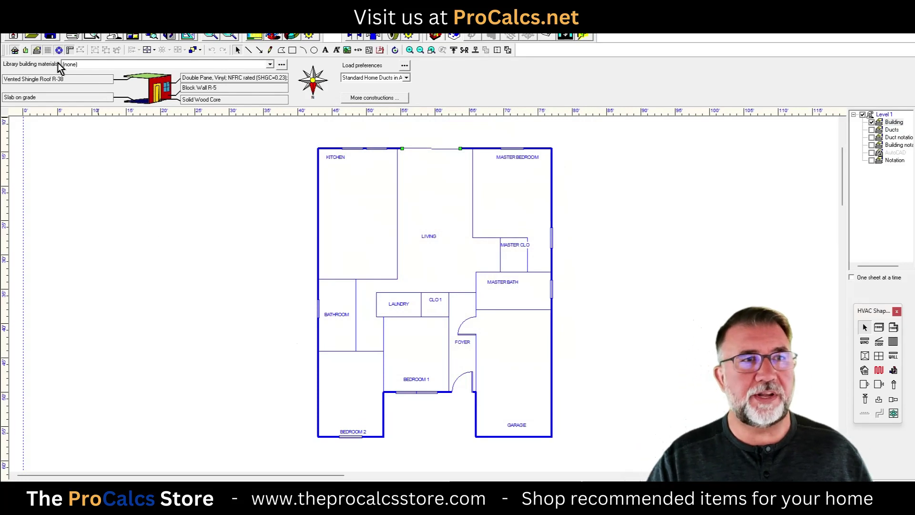
Open the Right-Energy Florida 2020 R405 compliance form and review its project details, terrain choices and credit options.
{"action": "left_click", "coordinate": [23, 29]}
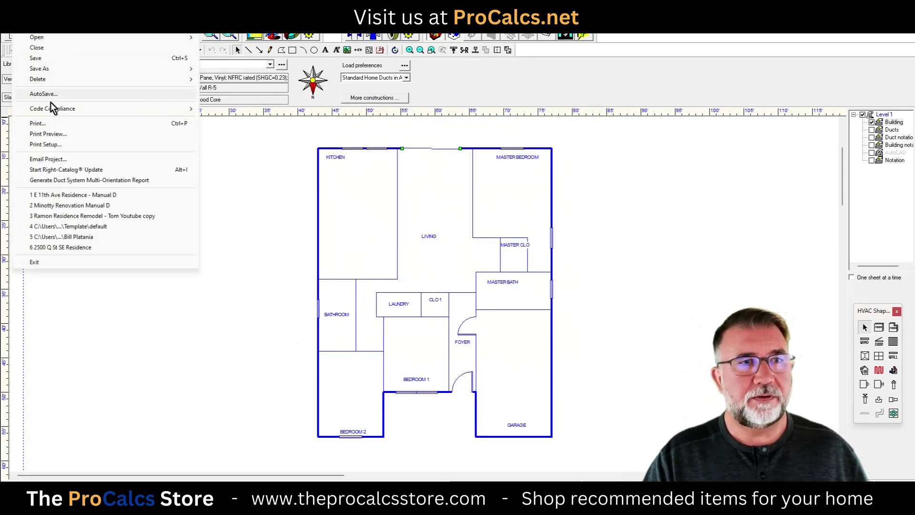
{"action": "mouse_move", "coordinate": [58, 108]}
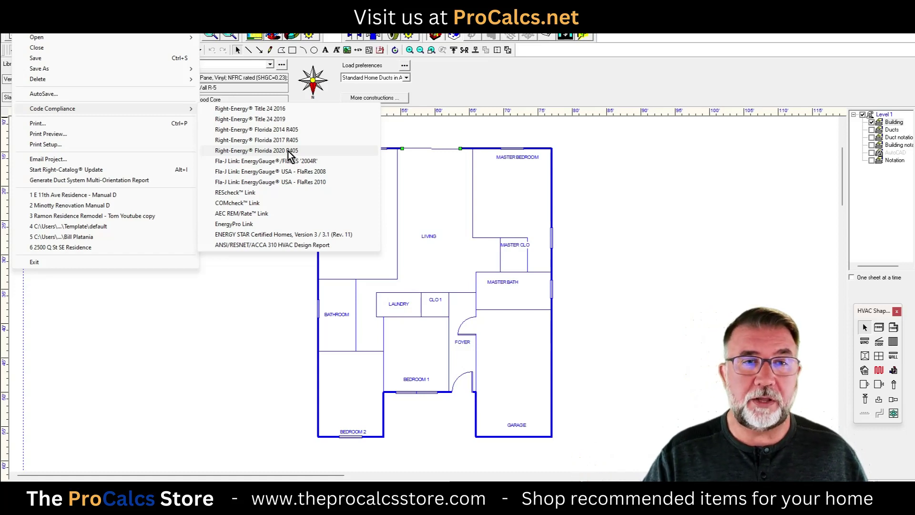
{"action": "left_click", "coordinate": [292, 153]}
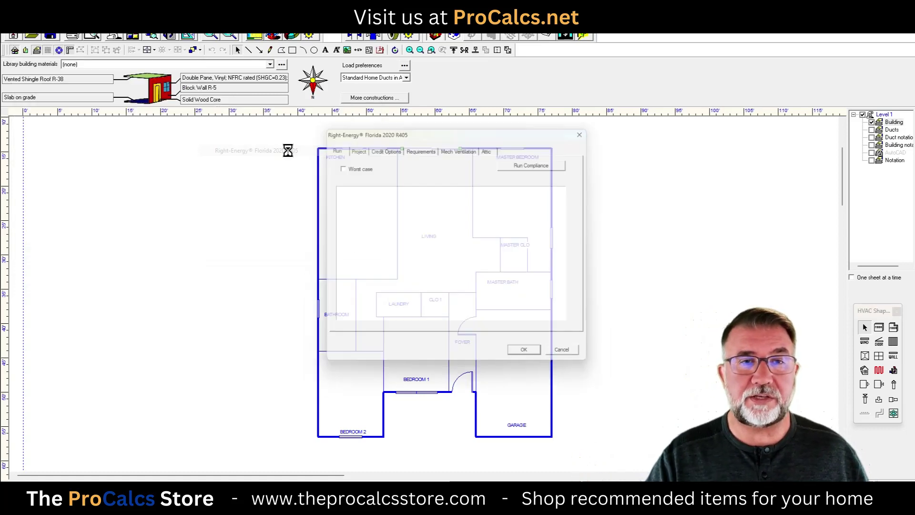
{"action": "left_click", "coordinate": [353, 147]}
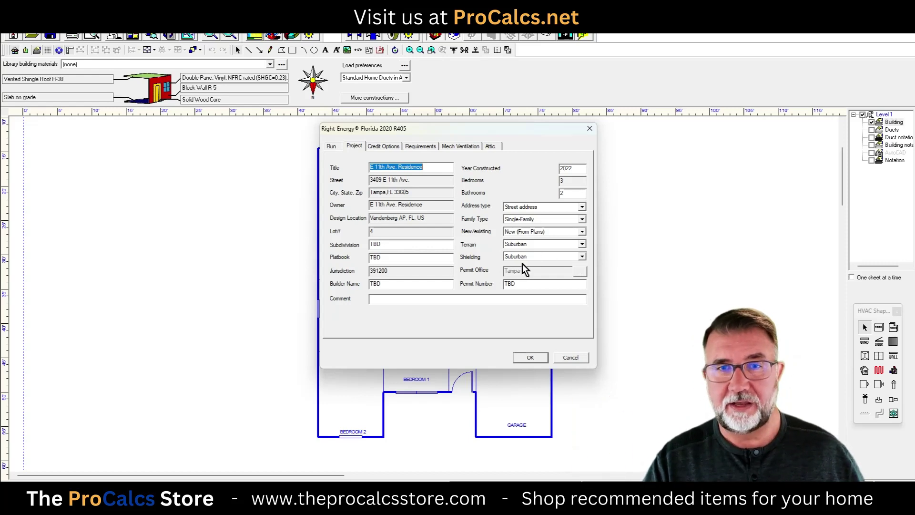
{"action": "left_click", "coordinate": [581, 244]}
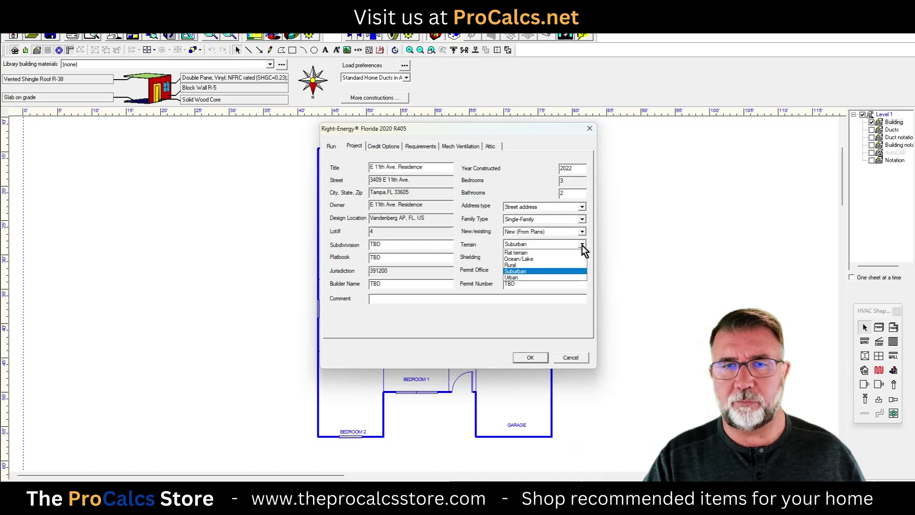
{"action": "left_click", "coordinate": [484, 254]}
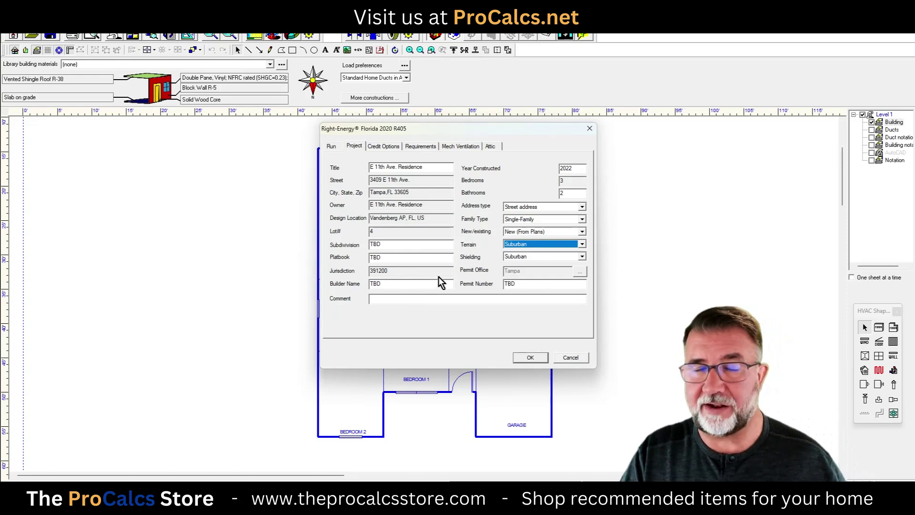
{"action": "left_click", "coordinate": [382, 146]}
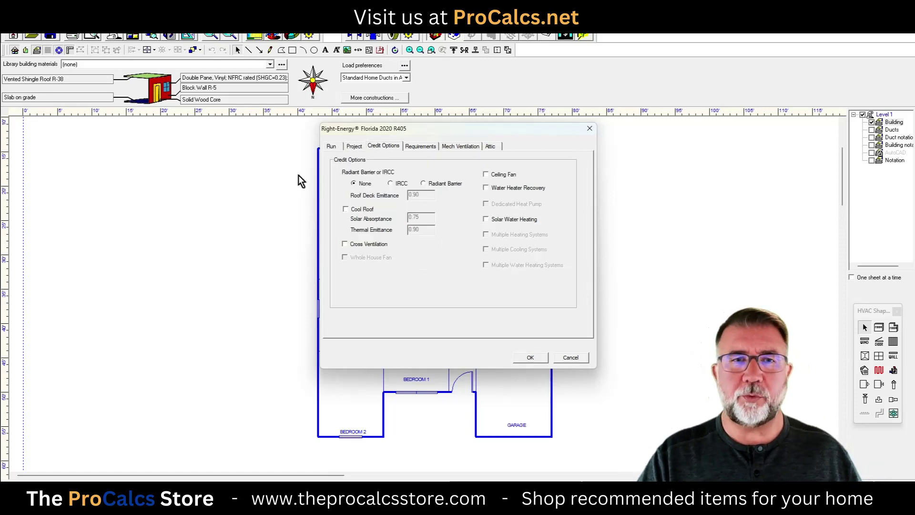
Run the Florida 2020 R405 compliance calculation, review the compliance summary and close the form.
{"action": "left_click", "coordinate": [332, 148]}
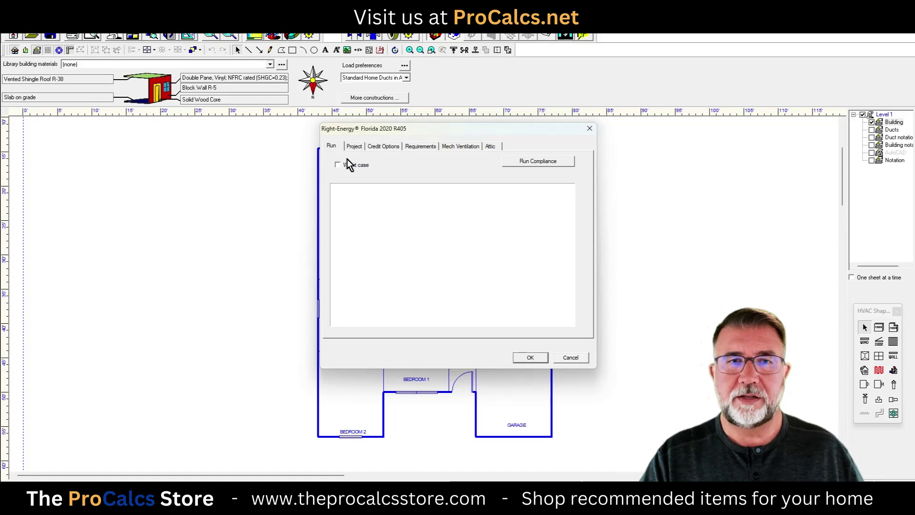
{"action": "left_click", "coordinate": [526, 164]}
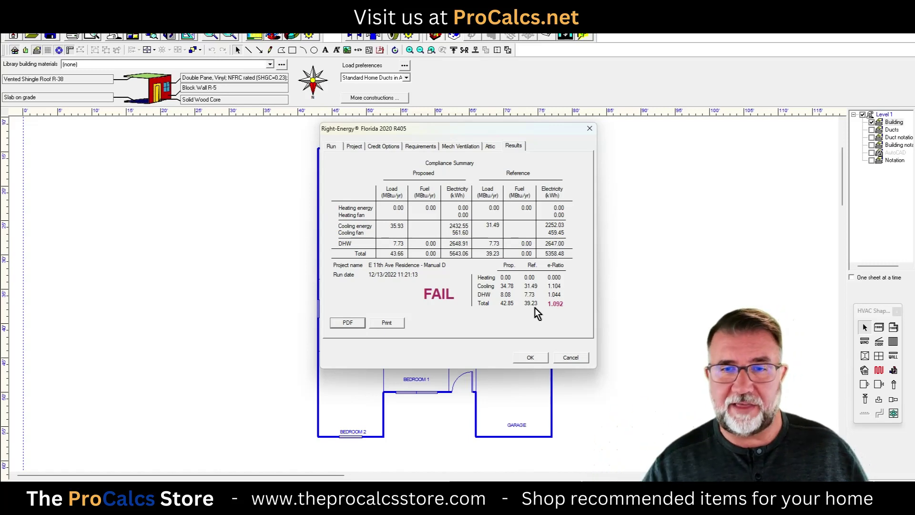
{"action": "left_click", "coordinate": [538, 358]}
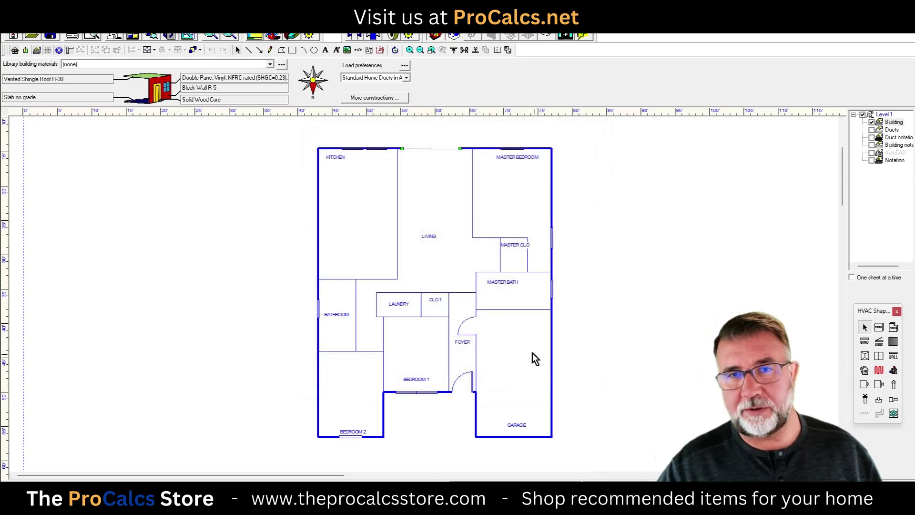
In the AHU equipment's duct settings, set the leakage type to Proposed Leak Free and enable Factory sealed AHU.
{"action": "left_click", "coordinate": [171, 37]}
{"action": "left_click", "coordinate": [419, 128]}
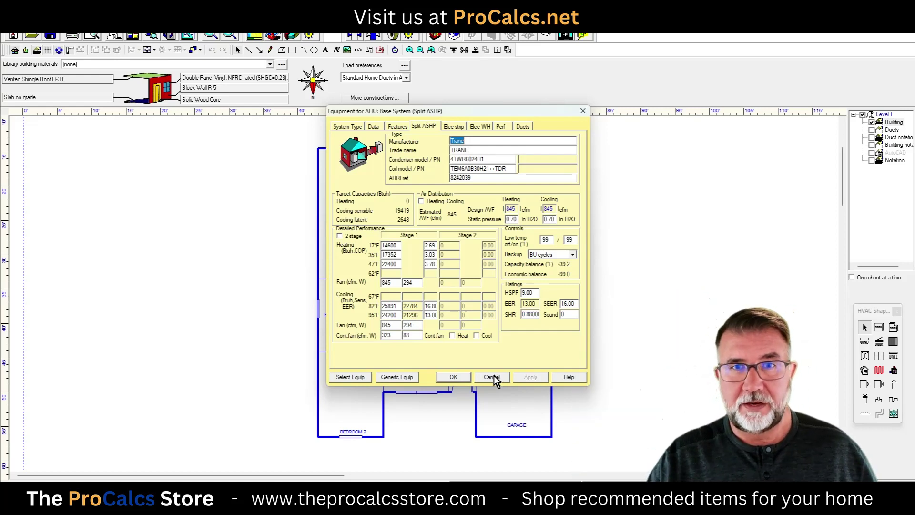
{"action": "left_click", "coordinate": [522, 125]}
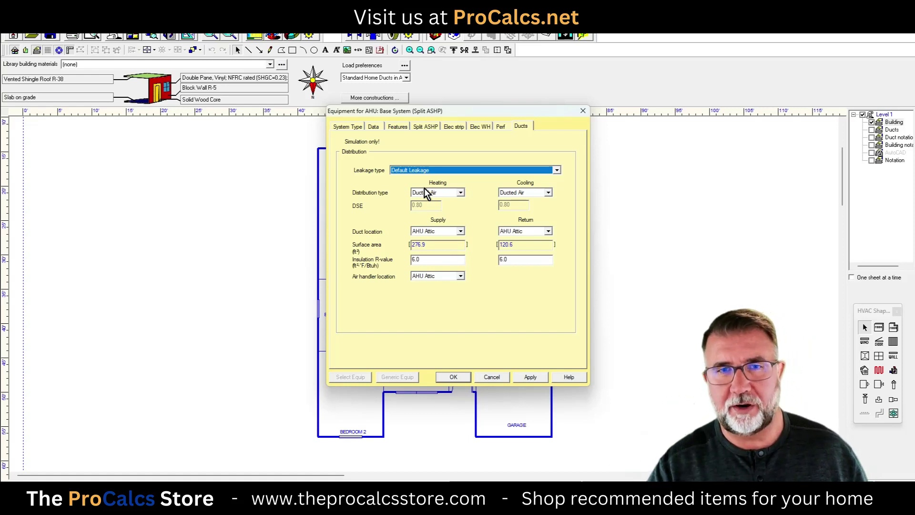
{"action": "left_click", "coordinate": [557, 170]}
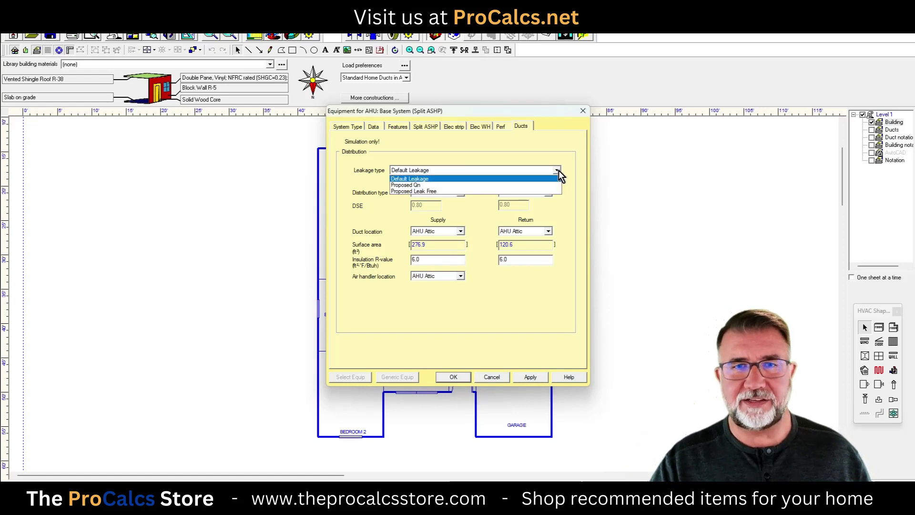
{"action": "left_click", "coordinate": [486, 191]}
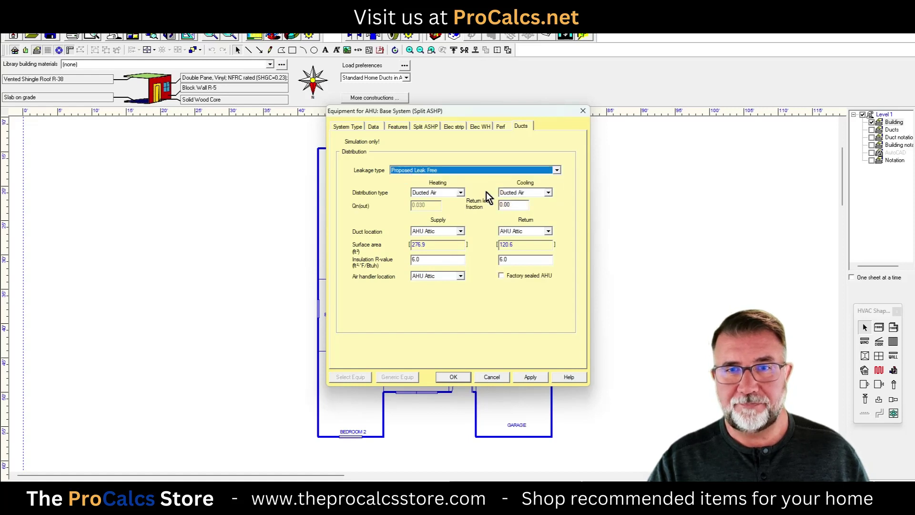
{"action": "left_click", "coordinate": [501, 275]}
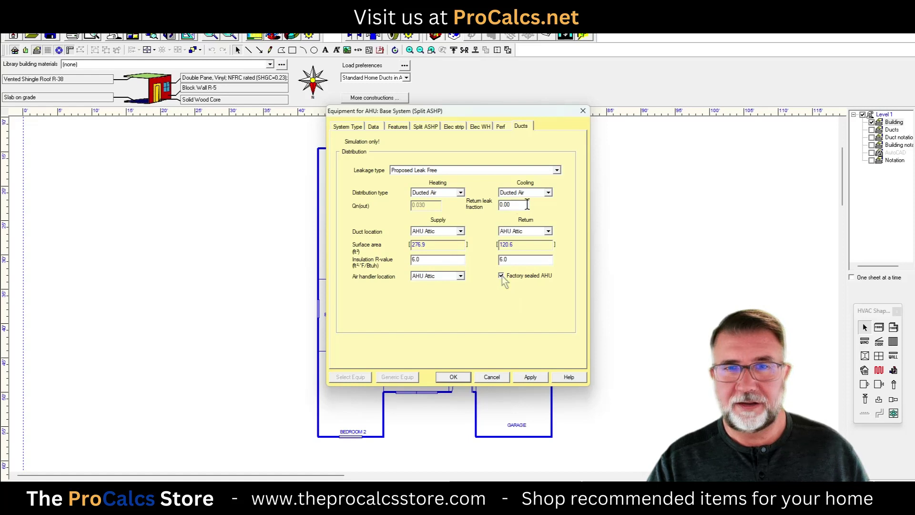
Set the ducts' return leak fraction to 0.50 and apply the equipment changes.
{"action": "left_click_drag", "start_coordinate": [512, 204], "coordinate": [503, 205]}
{"action": "type", "text": ".50"}
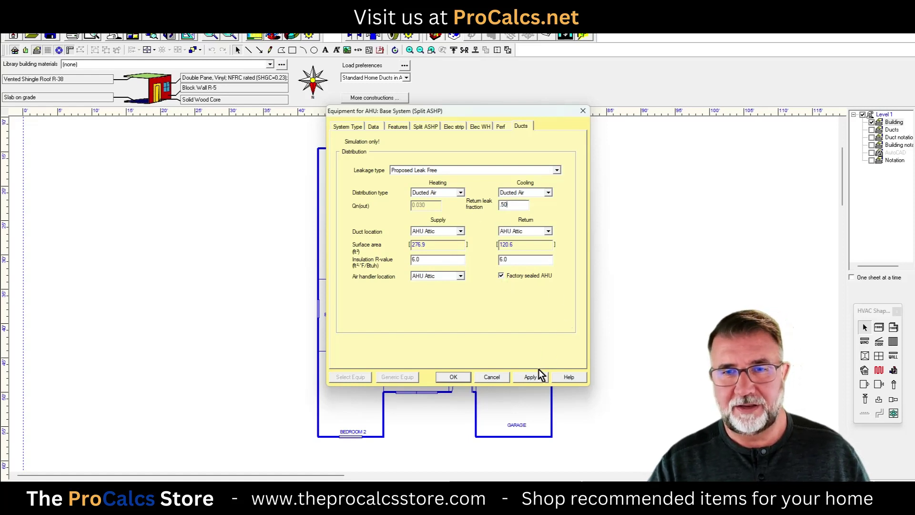
{"action": "left_click", "coordinate": [532, 379]}
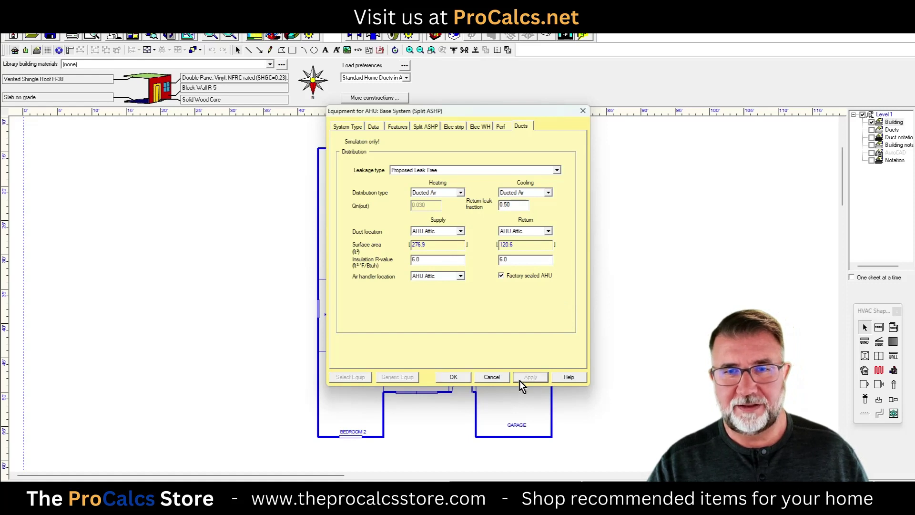
{"action": "left_click", "coordinate": [460, 377]}
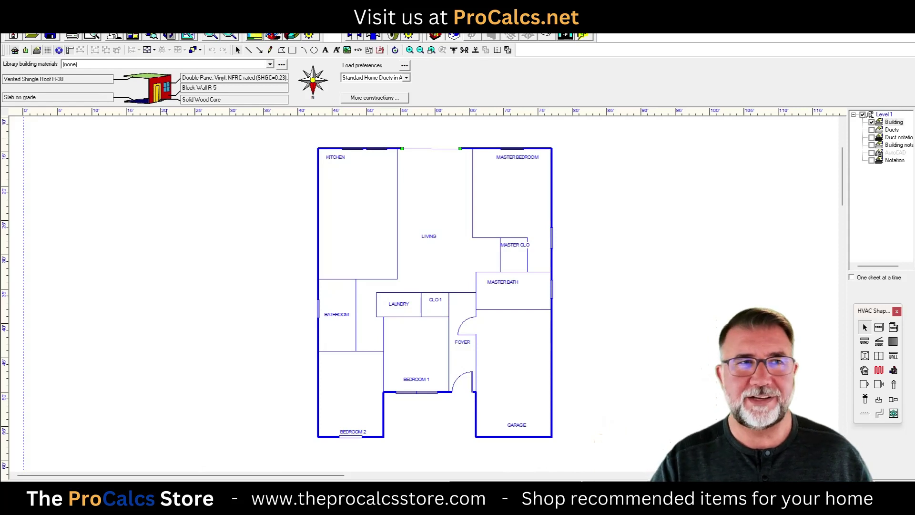
Reopen the Right-Energy Florida 2020 R405 form and rerun the compliance calculation, saving the current project.
{"action": "left_click", "coordinate": [15, 28]}
{"action": "mouse_move", "coordinate": [42, 109]}
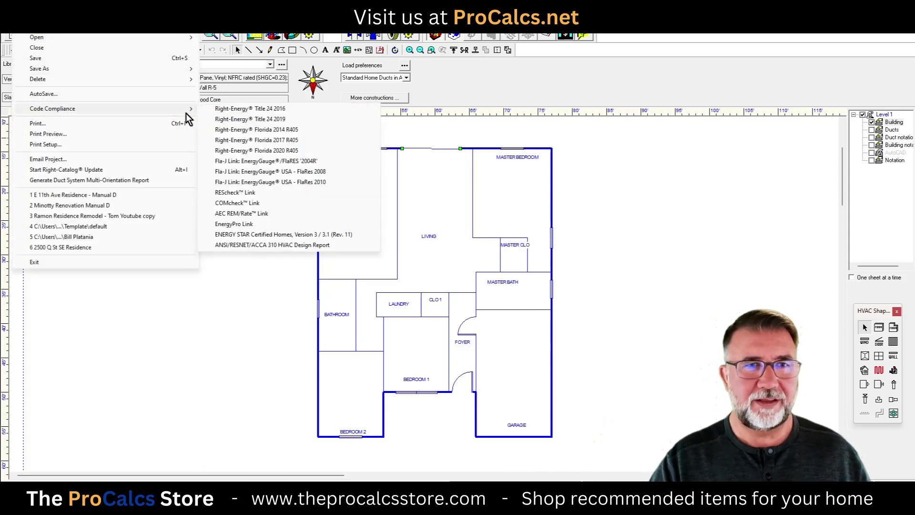
{"action": "left_click", "coordinate": [263, 150]}
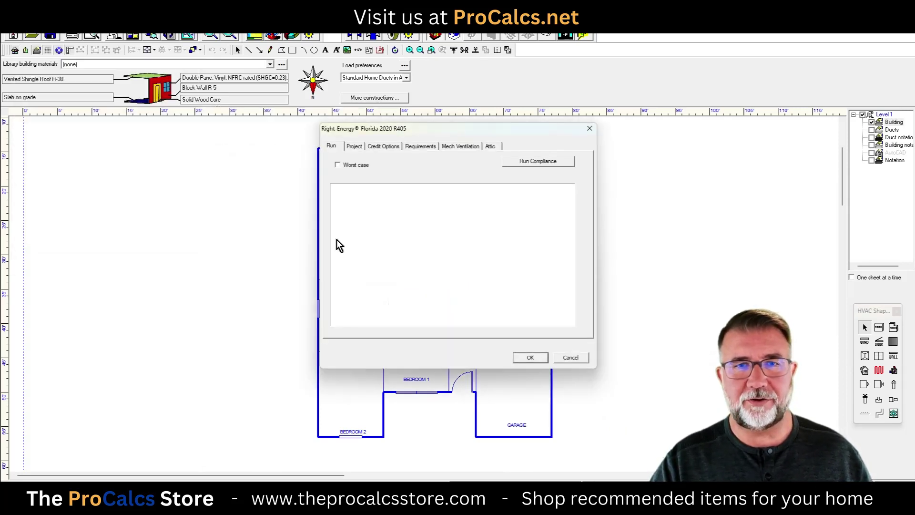
{"action": "left_click", "coordinate": [525, 162]}
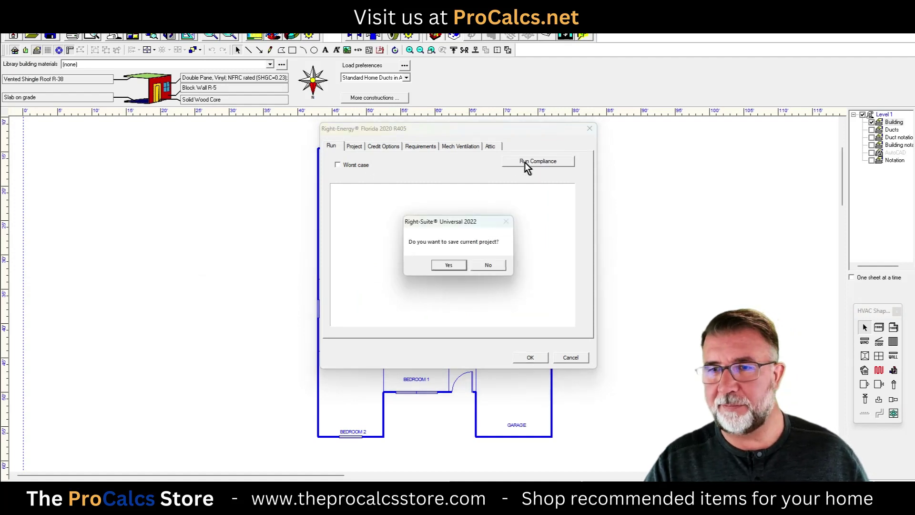
{"action": "left_click", "coordinate": [449, 267]}
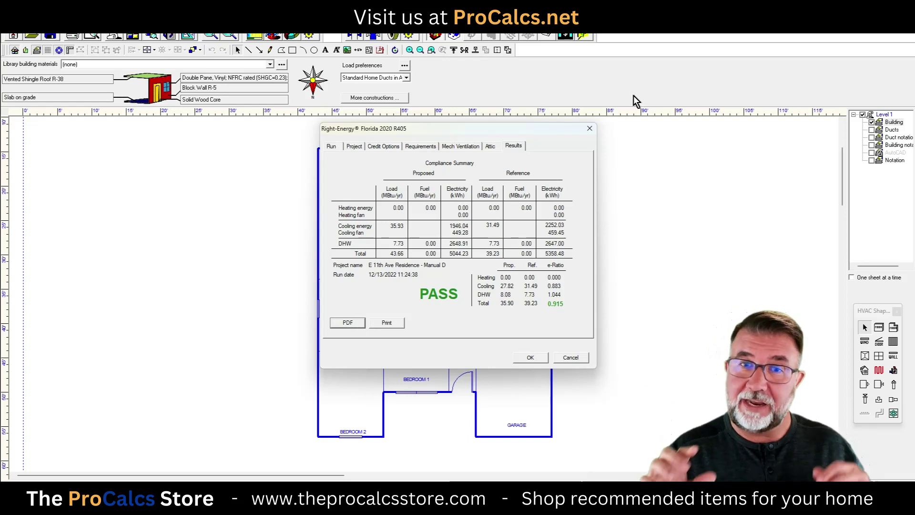
Generate the PDF compliance report, open it and review the documentation checklist on the first page.
{"action": "left_click", "coordinate": [353, 324]}
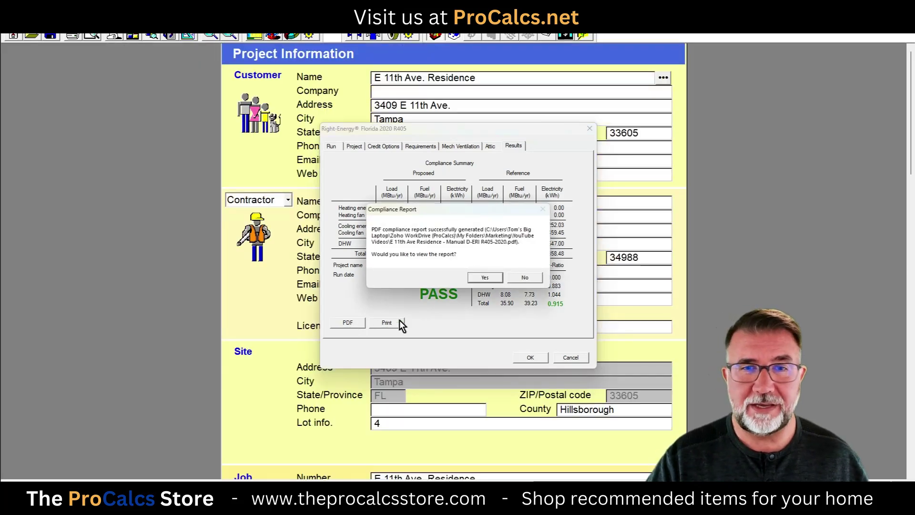
{"action": "left_click", "coordinate": [491, 277]}
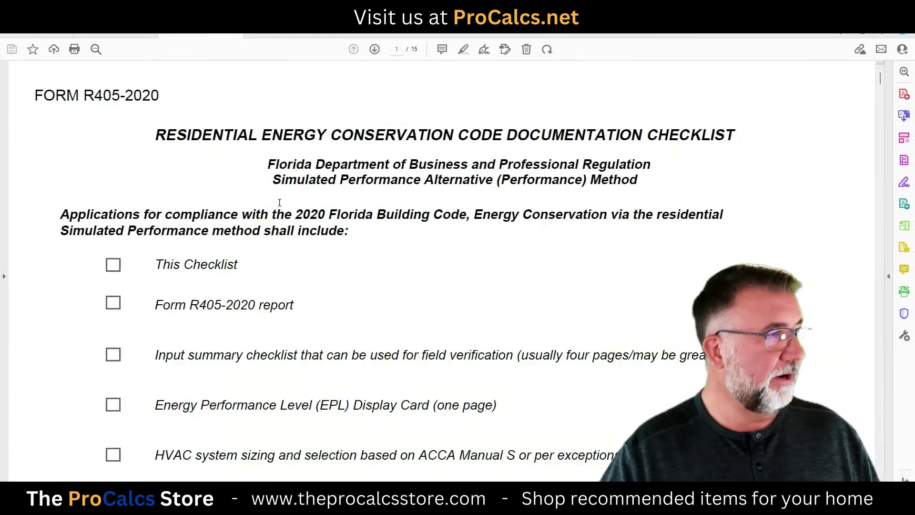
{"action": "scroll", "coordinate": [282, 201], "scroll_direction": "down", "scroll_amount": 2}
{"action": "scroll", "coordinate": [448, 193], "scroll_direction": "down", "scroll_amount": 4}
{"action": "scroll", "coordinate": [448, 193], "scroll_direction": "down", "scroll_amount": 5}
{"action": "scroll", "coordinate": [435, 187], "scroll_direction": "up", "scroll_amount": 9}
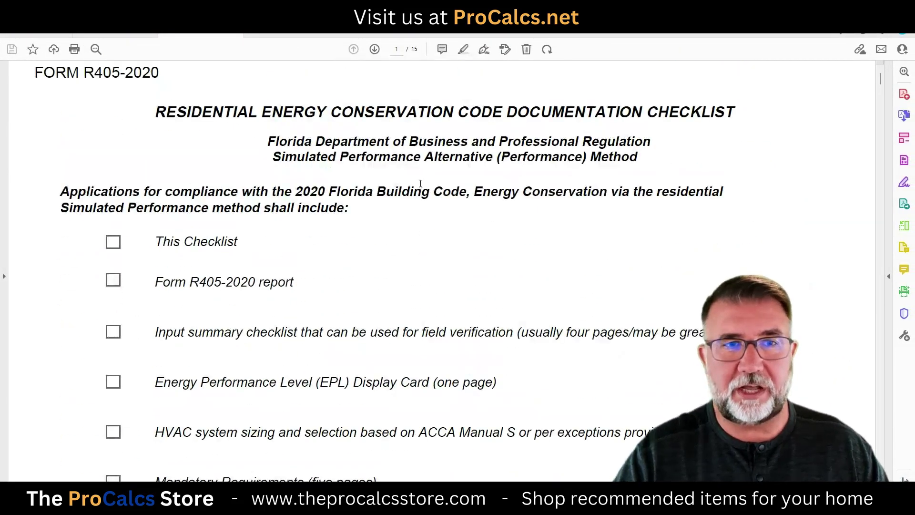
{"action": "scroll", "coordinate": [421, 184], "scroll_direction": "down", "scroll_amount": 3}
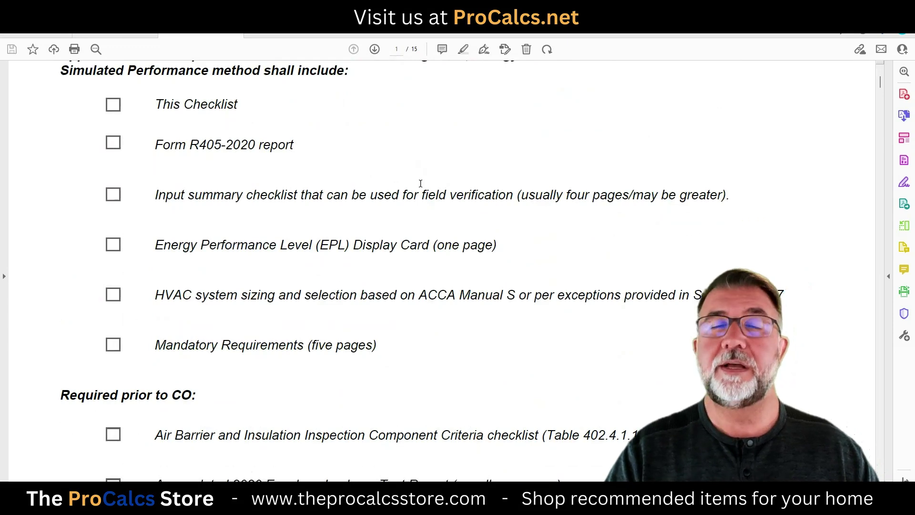
{"action": "scroll", "coordinate": [420, 183], "scroll_direction": "down", "scroll_amount": 12}
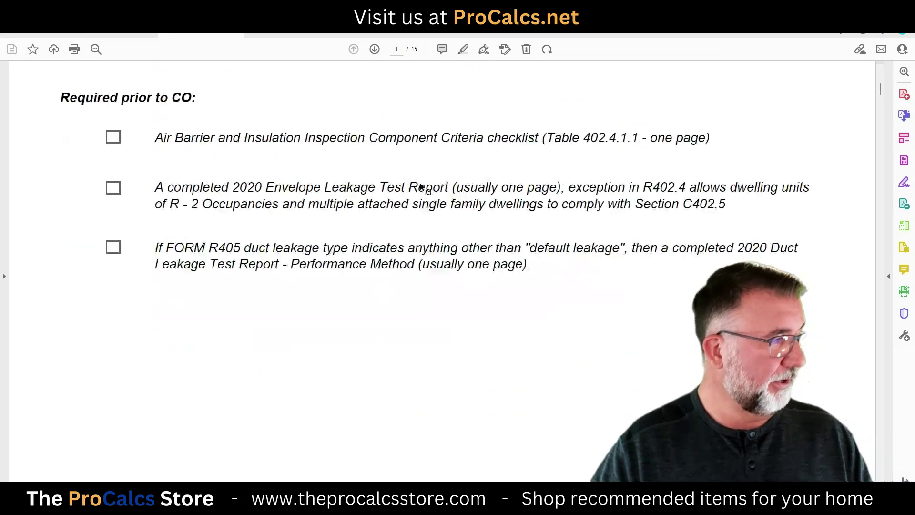
Examine the report's Residential Performance Method form and the Building Input Summary, through to the floors, roof and attic tables.
{"action": "scroll", "coordinate": [420, 186], "scroll_direction": "down", "scroll_amount": 9}
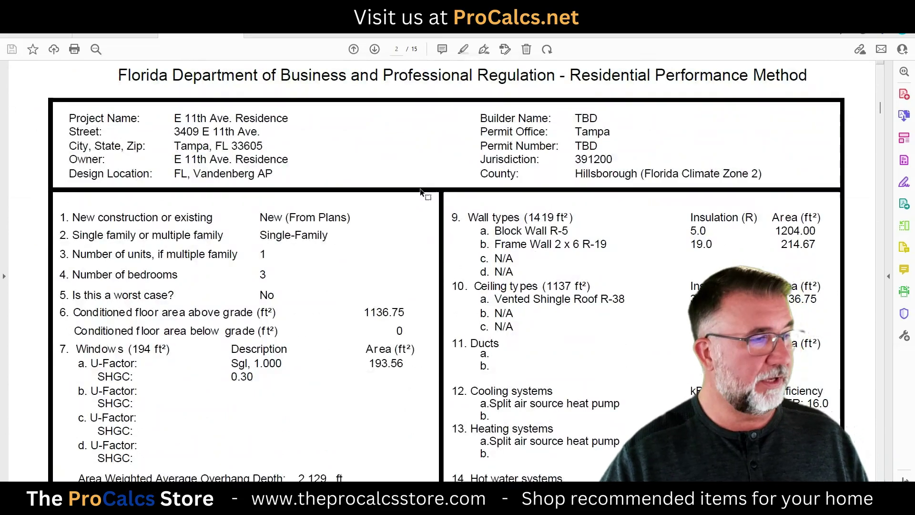
{"action": "scroll", "coordinate": [402, 281], "scroll_direction": "down", "scroll_amount": 1}
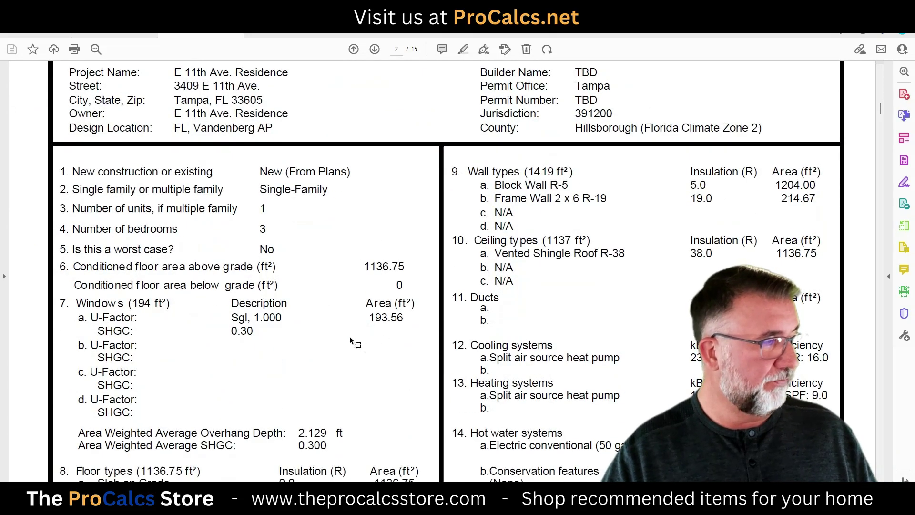
{"action": "scroll", "coordinate": [353, 336], "scroll_direction": "down", "scroll_amount": 3}
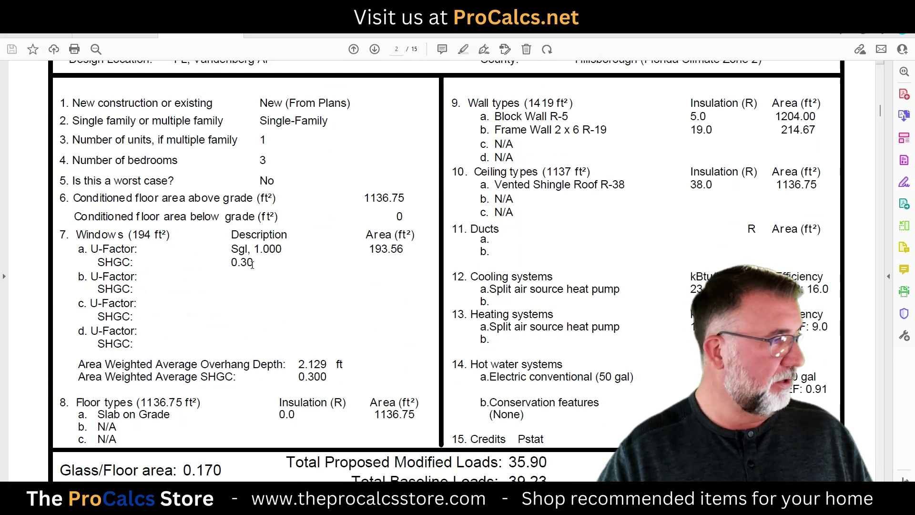
{"action": "scroll", "coordinate": [441, 272], "scroll_direction": "down", "scroll_amount": 10}
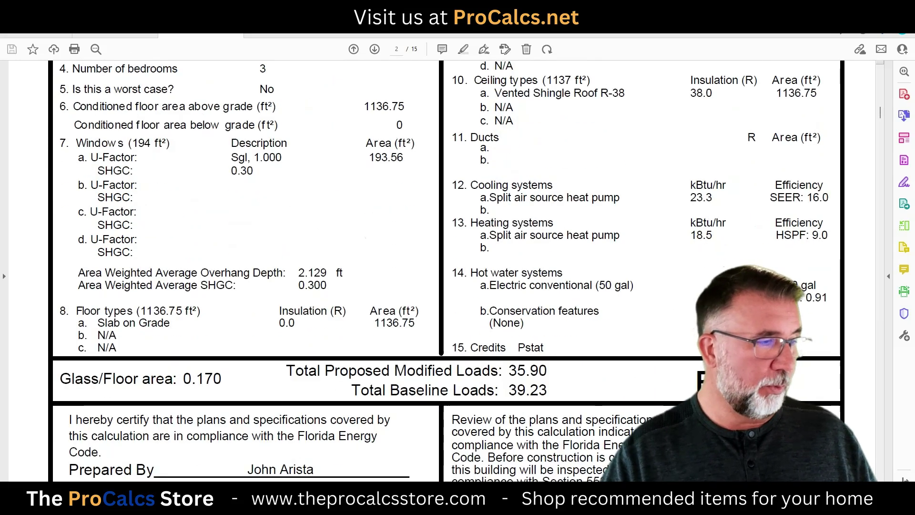
{"action": "scroll", "coordinate": [441, 271], "scroll_direction": "down", "scroll_amount": 10}
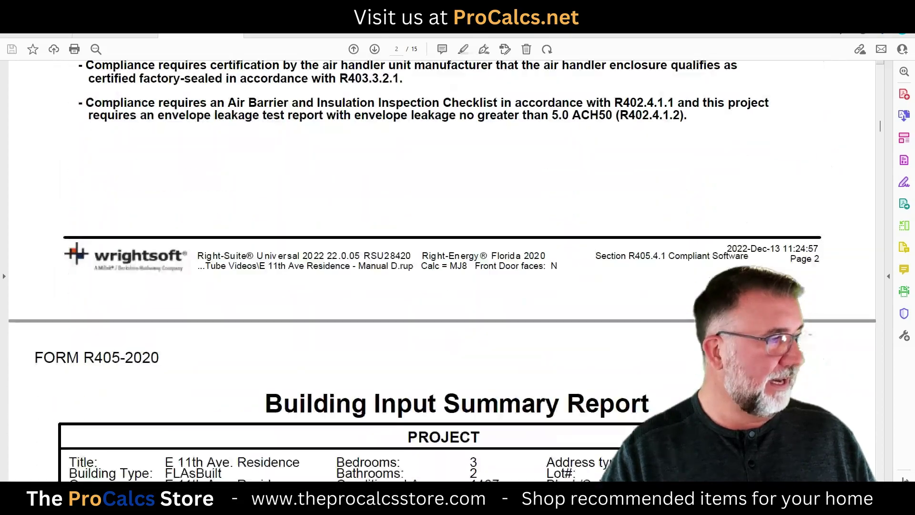
{"action": "scroll", "coordinate": [550, 271], "scroll_direction": "down", "scroll_amount": 5}
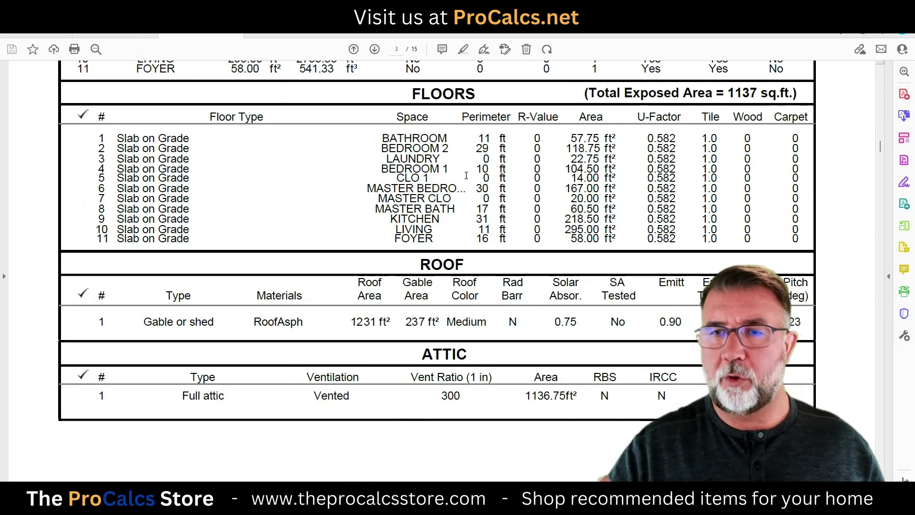
{"action": "scroll", "coordinate": [467, 176], "scroll_direction": "down", "scroll_amount": 10}
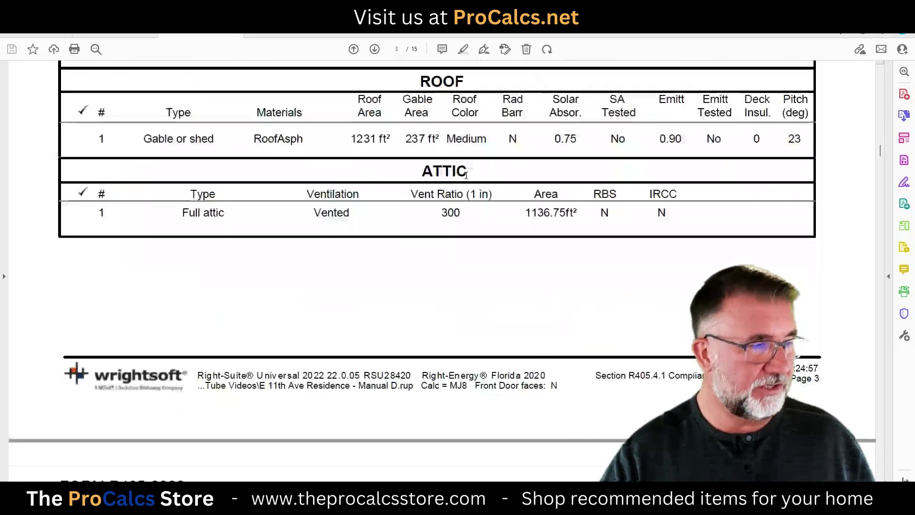
{"action": "scroll", "coordinate": [465, 175], "scroll_direction": "down", "scroll_amount": 3}
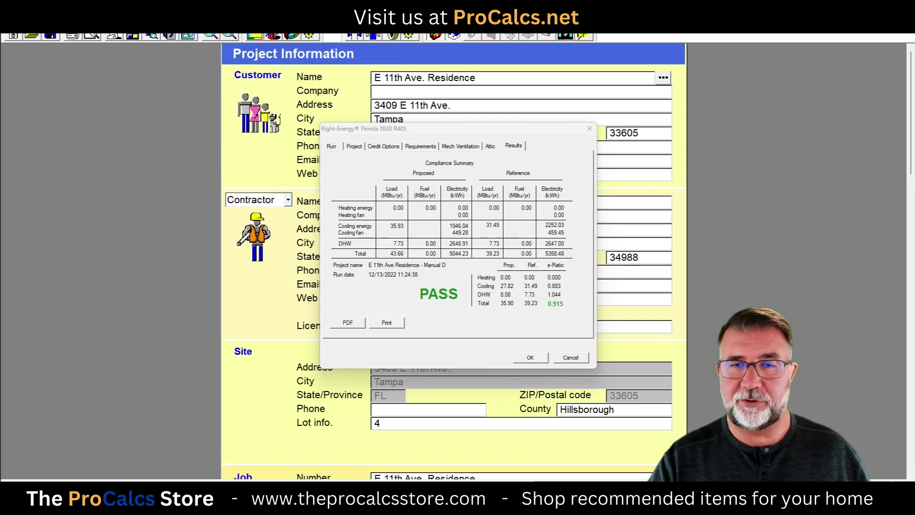
Accept and close the R405 compliance form, return to the floor plan drawing and bring up the available code compliance programs.
{"action": "left_click", "coordinate": [530, 359]}
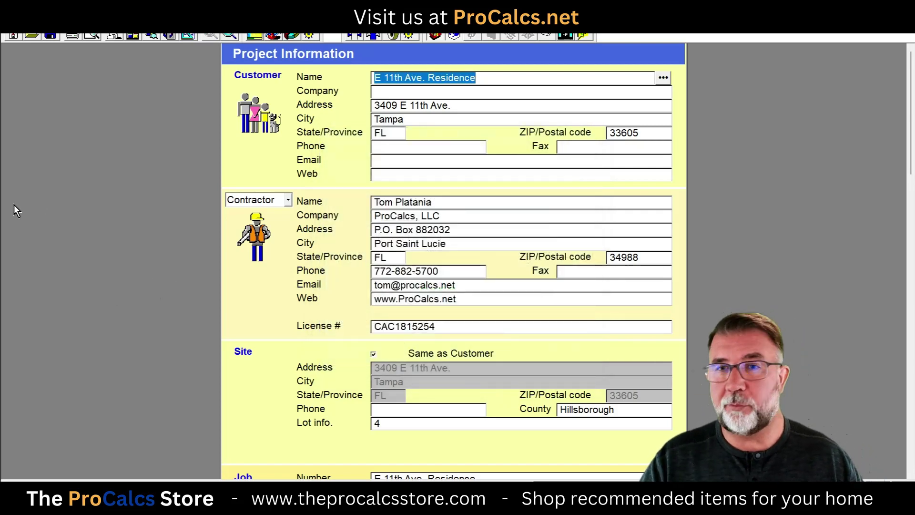
{"action": "left_click", "coordinate": [190, 36]}
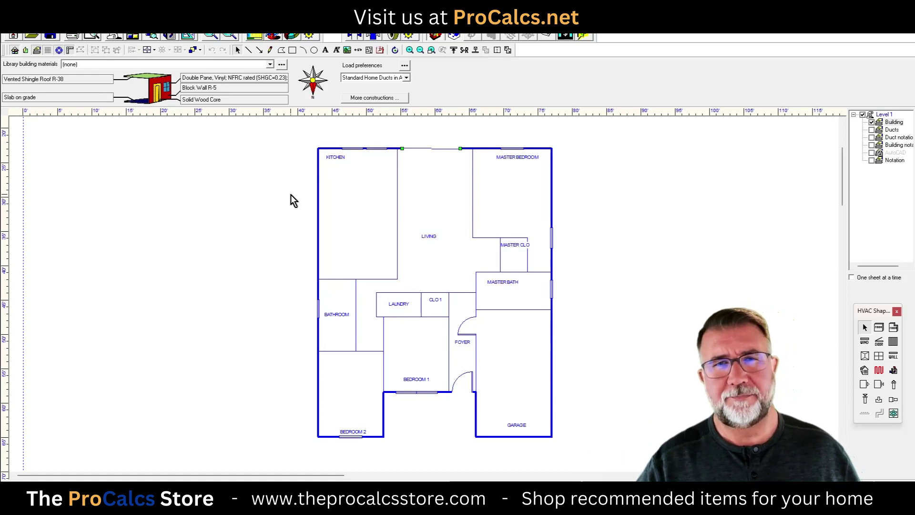
{"action": "mouse_move", "coordinate": [477, 212]}
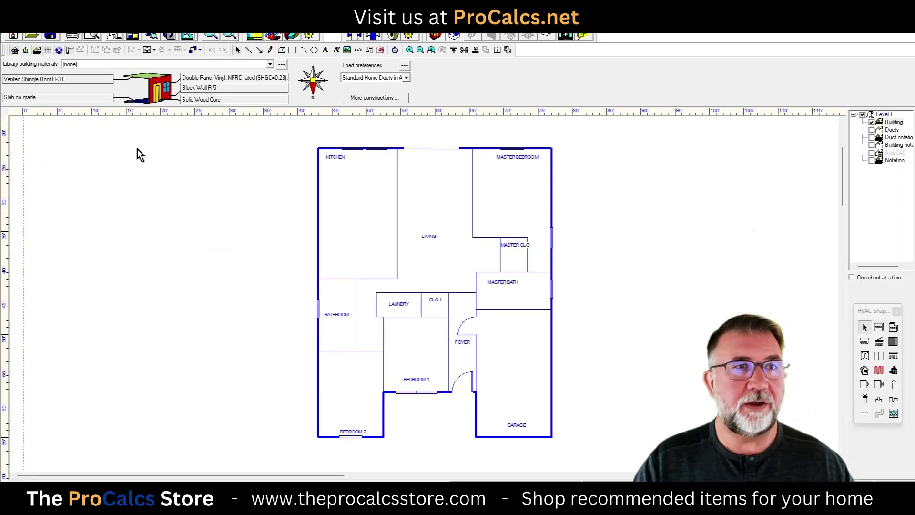
{"action": "left_click", "coordinate": [19, 29]}
{"action": "mouse_move", "coordinate": [57, 111]}
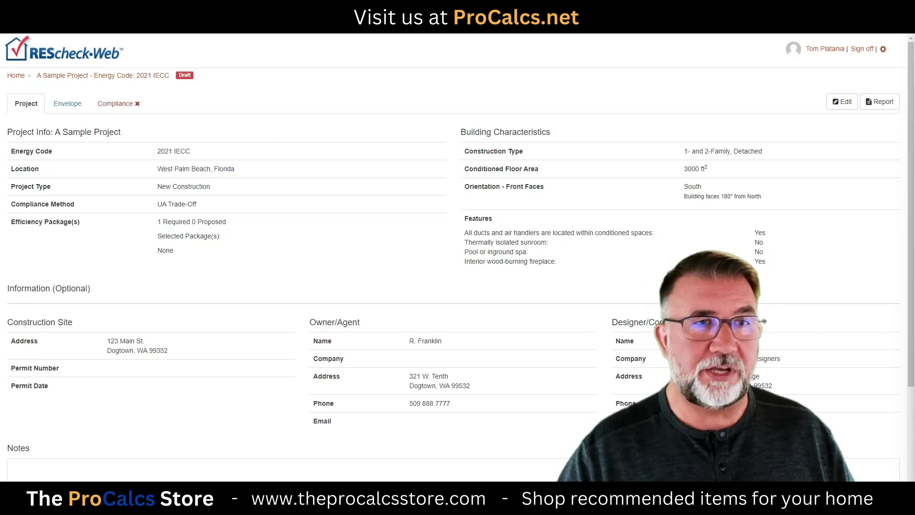
In REScheck-Web, review the sample project's ceiling and wall assemblies and return to its project information.
{"action": "left_click", "coordinate": [60, 113]}
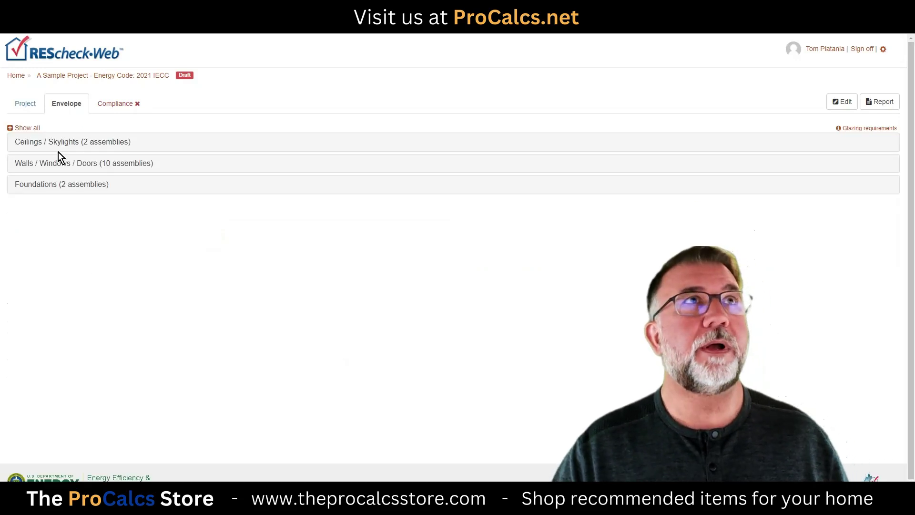
{"action": "left_click", "coordinate": [45, 143]}
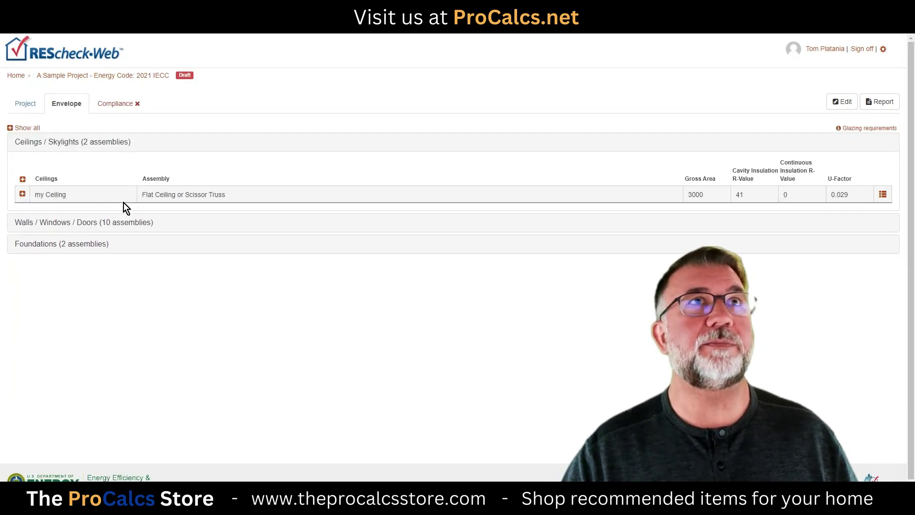
{"action": "left_click", "coordinate": [92, 227]}
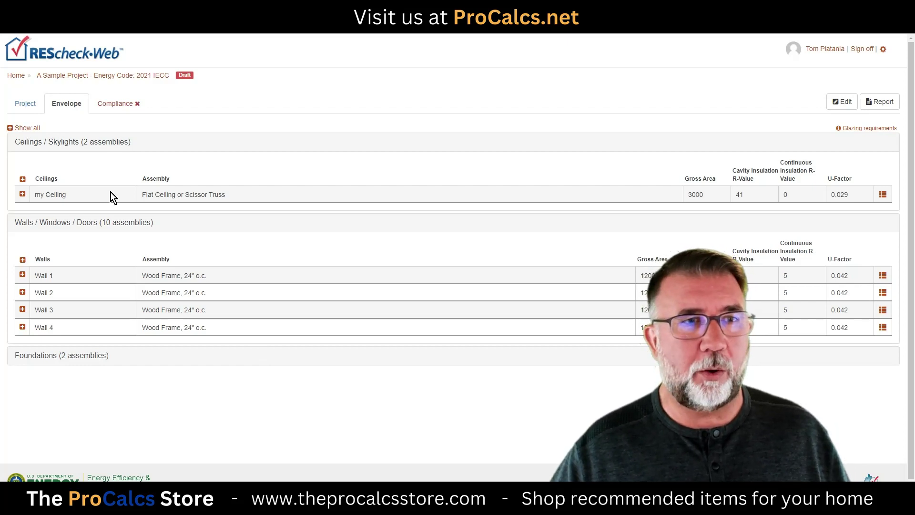
{"action": "left_click", "coordinate": [27, 107]}
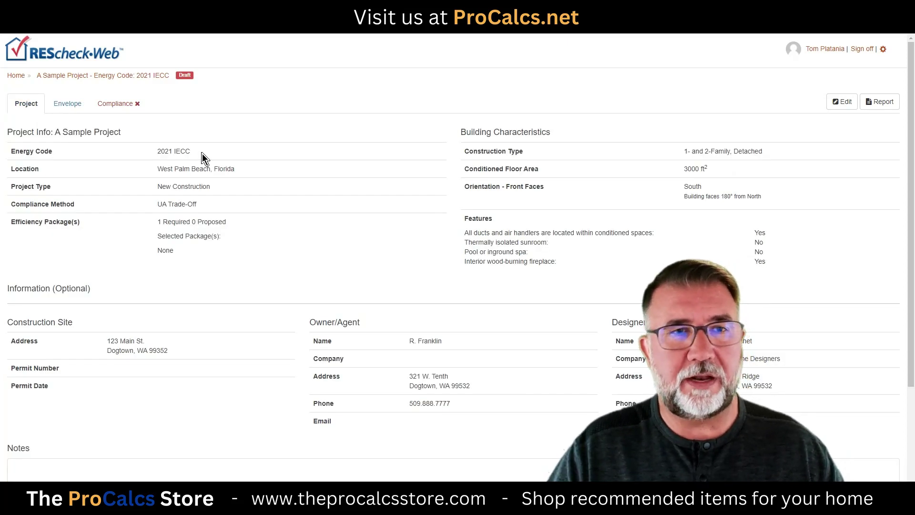
Open the sample project for editing, look through the available energy codes and inspect the ceiling assembly in the envelope.
{"action": "left_click", "coordinate": [840, 104]}
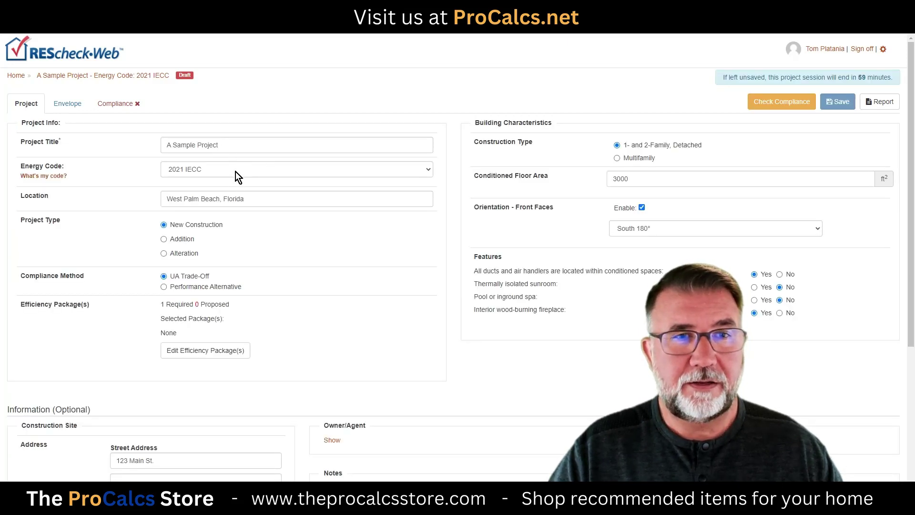
{"action": "left_click", "coordinate": [237, 171]}
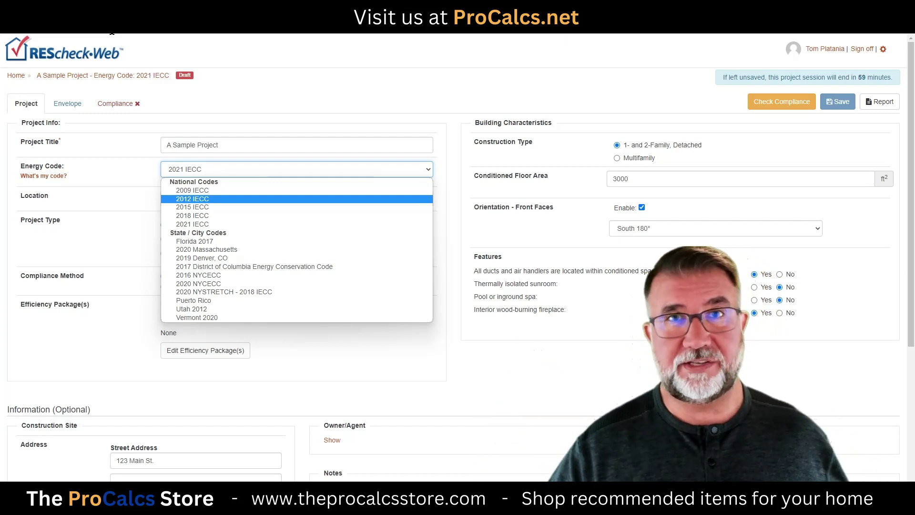
{"action": "left_click", "coordinate": [219, 170]}
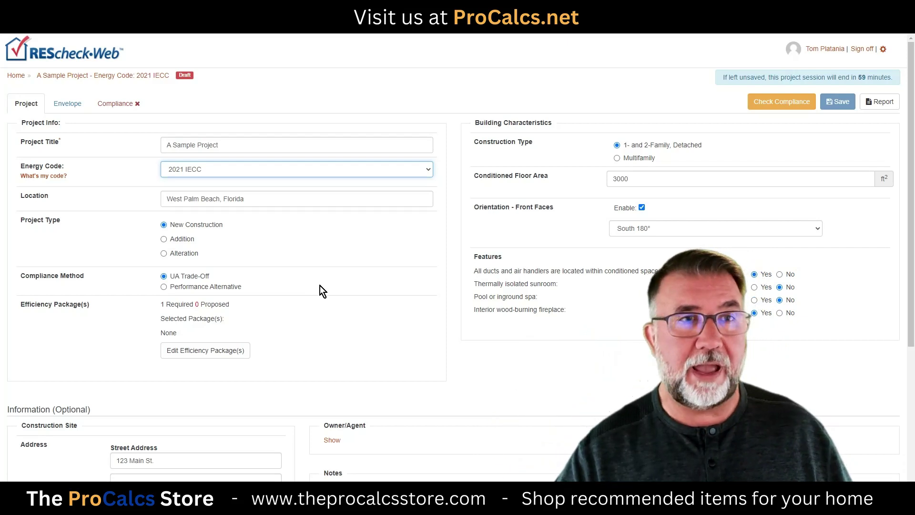
{"action": "left_click", "coordinate": [69, 104]}
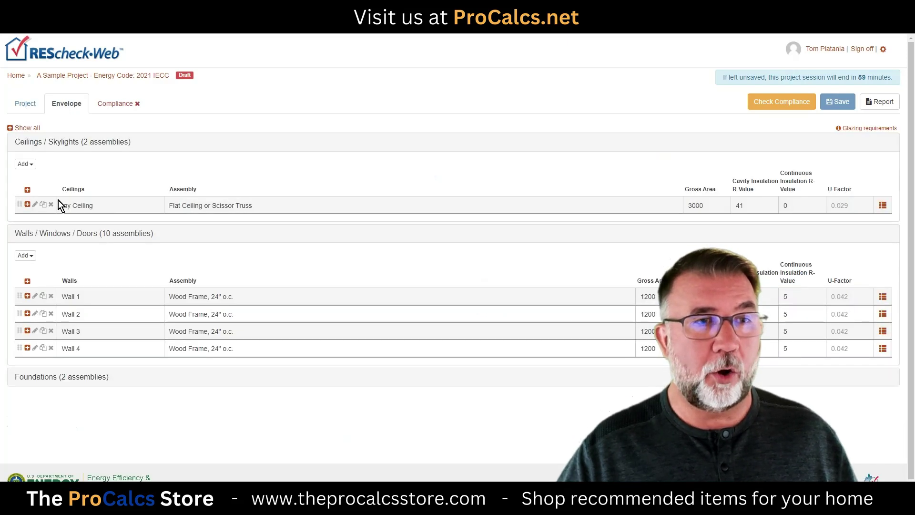
{"action": "left_click", "coordinate": [27, 205]}
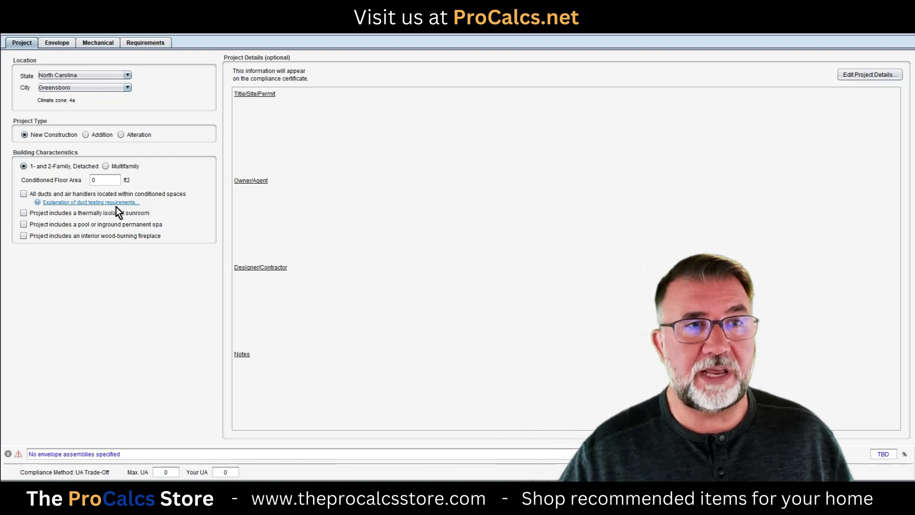
In the REScheck desktop program, look through the state, city and energy code choices without changing them.
{"action": "left_click", "coordinate": [127, 76]}
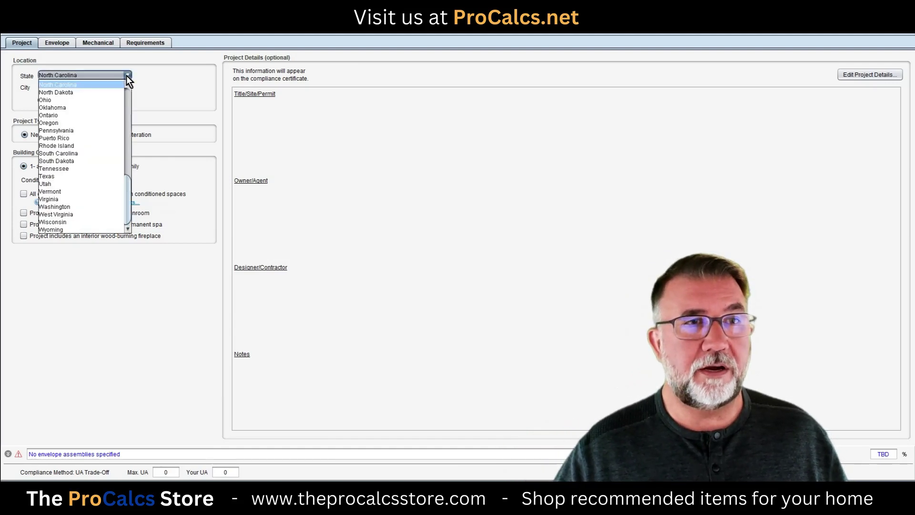
{"action": "left_click", "coordinate": [168, 94]}
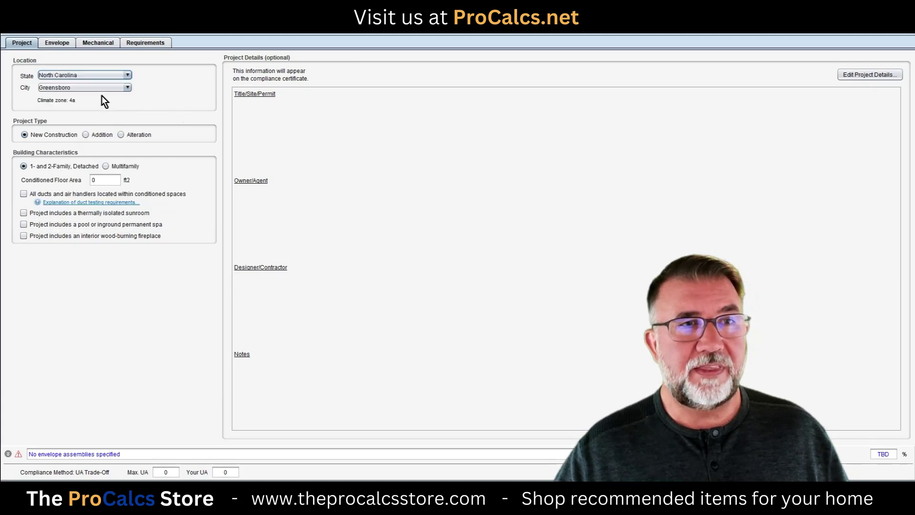
{"action": "left_click", "coordinate": [126, 88]}
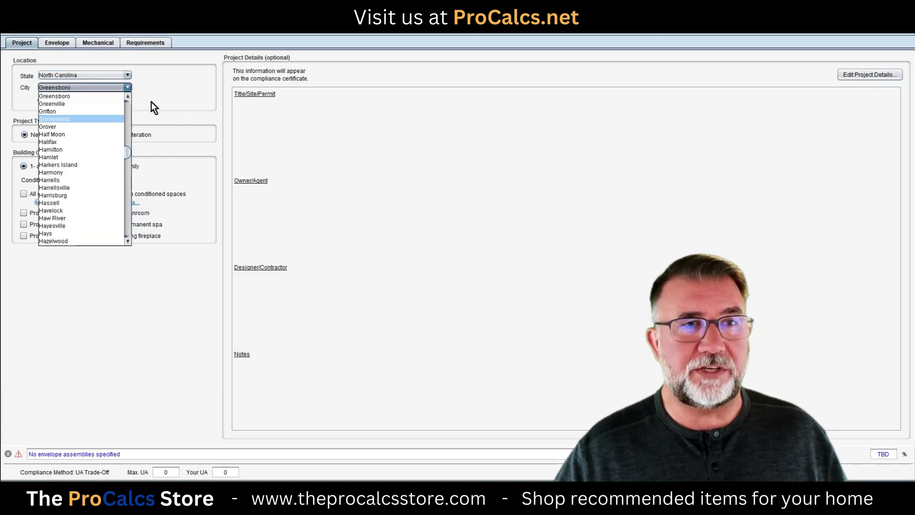
{"action": "left_click", "coordinate": [154, 99]}
{"action": "left_click", "coordinate": [74, 29]}
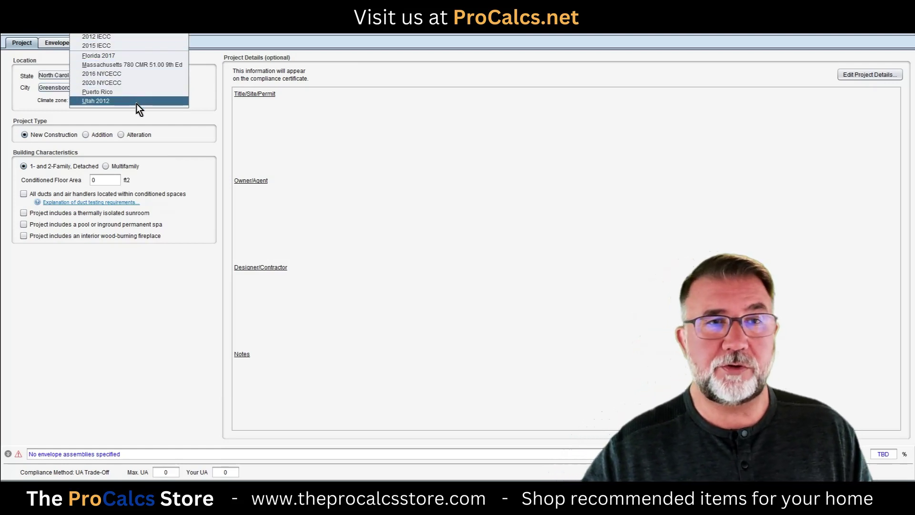
{"action": "left_click", "coordinate": [186, 119]}
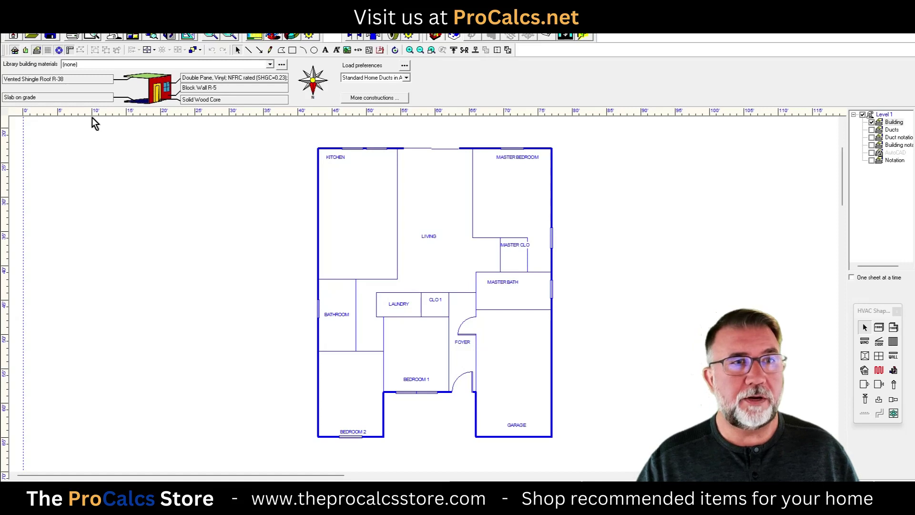
In Right-Suite Universal, look through the available code compliance programs and leave the list without choosing one.
{"action": "left_click", "coordinate": [10, 28]}
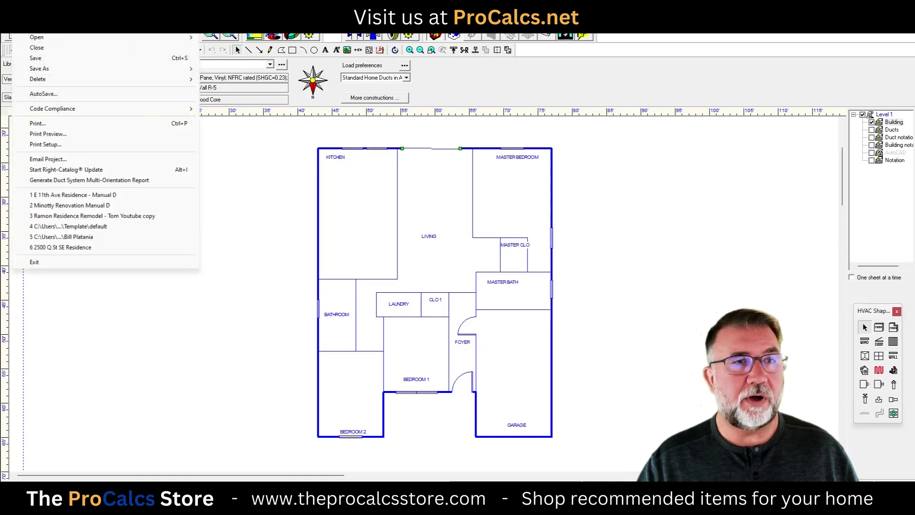
{"action": "mouse_move", "coordinate": [47, 113]}
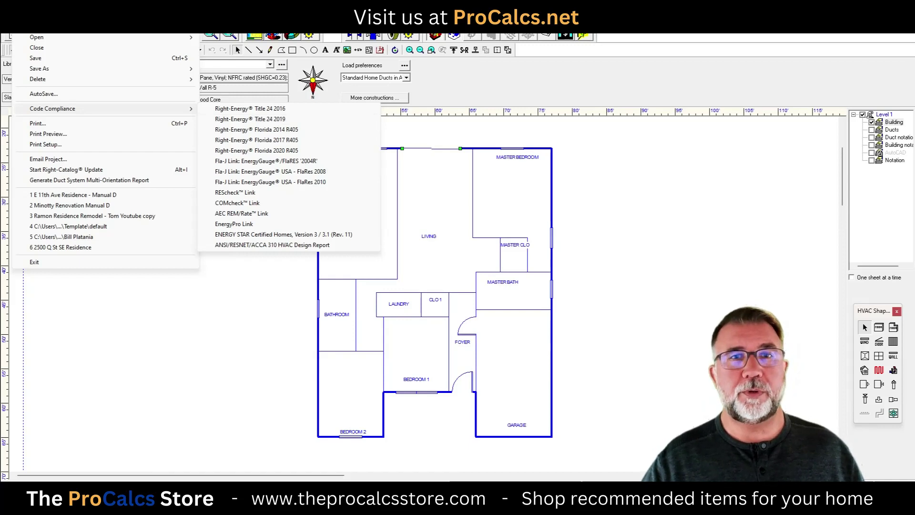
{"action": "key", "text": "Escape"}
{"action": "key", "text": "Escape"}
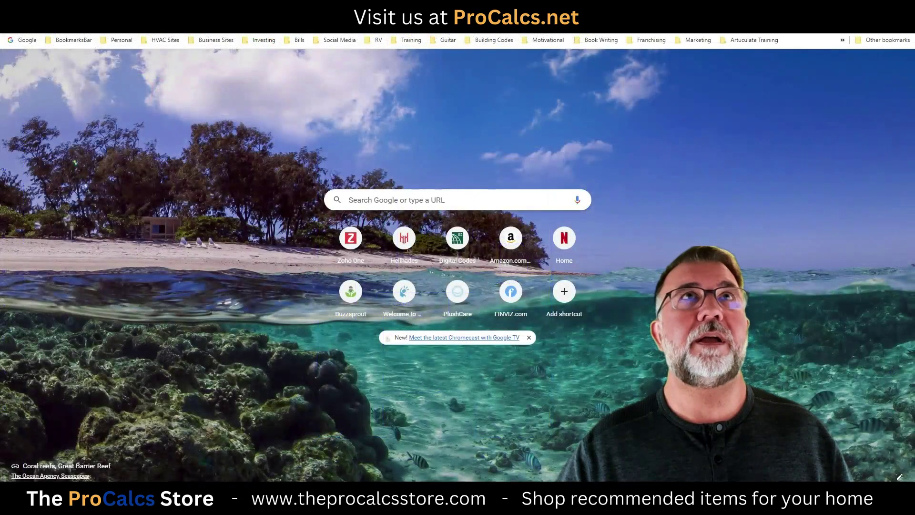
In the web browser, search for rescheck, open the Building Energy Codes Program's REScheck page and go to the site's home page.
{"action": "key", "text": "ctrl+l"}
{"action": "type", "text": "rescheck"}
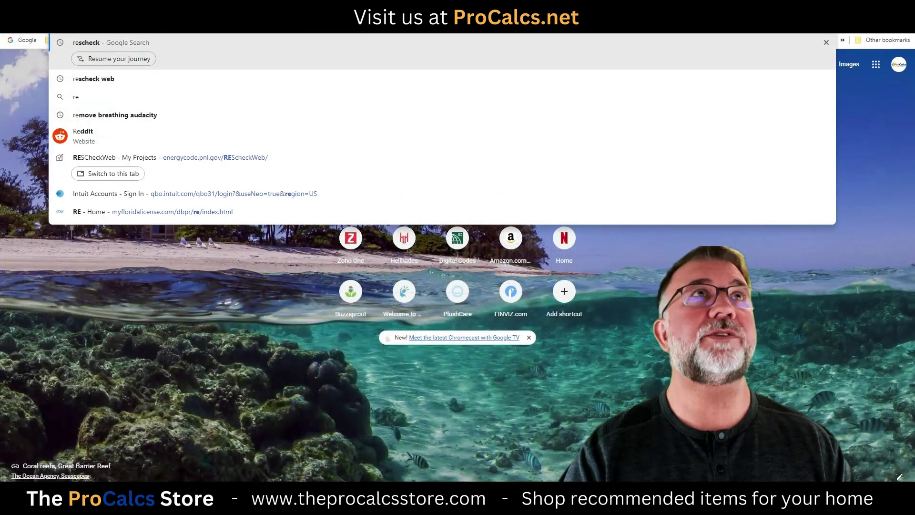
{"action": "key", "text": "Return"}
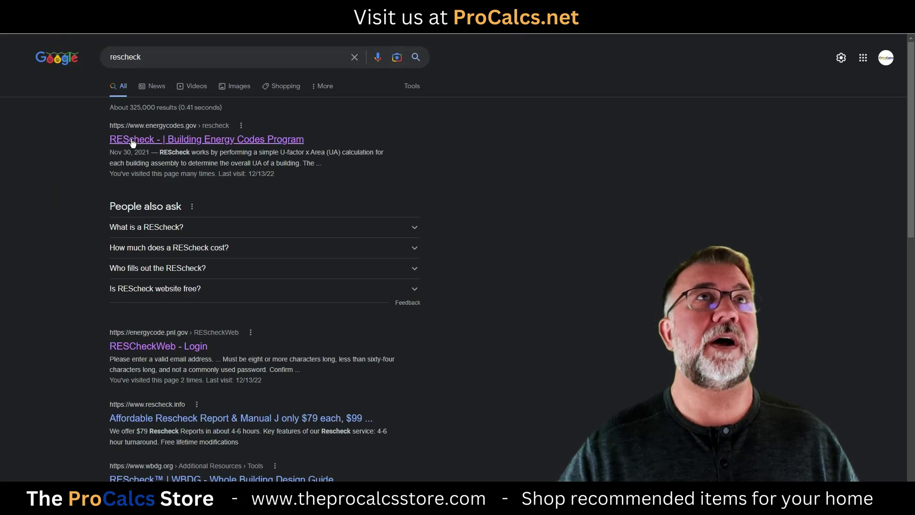
{"action": "left_click", "coordinate": [132, 139]}
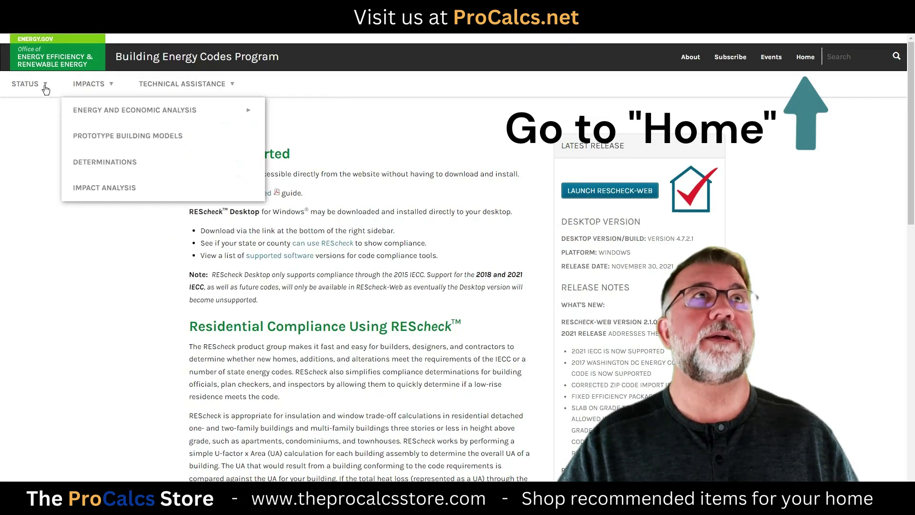
{"action": "left_click", "coordinate": [806, 56]}
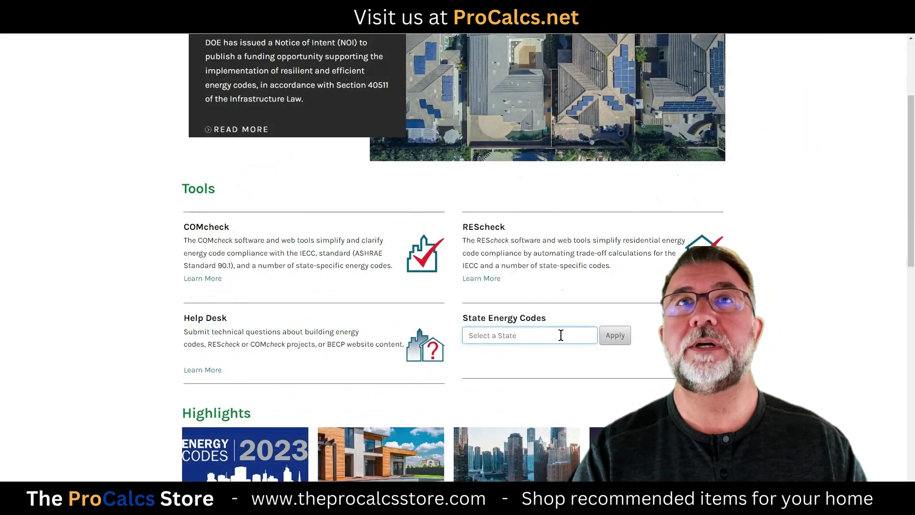
Look up the state energy codes for Colorado and examine its state profile, certifications and REScheck eligibility.
{"action": "type", "text": "colo"}
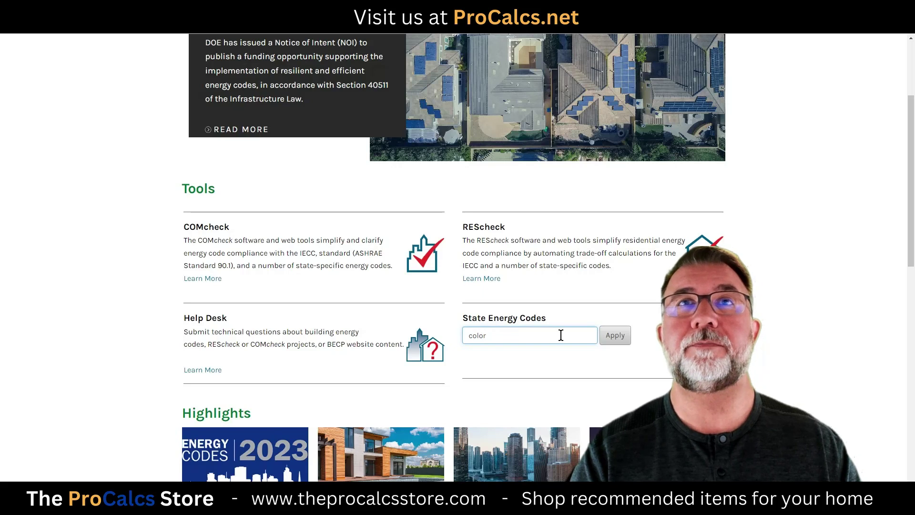
{"action": "type", "text": "r"}
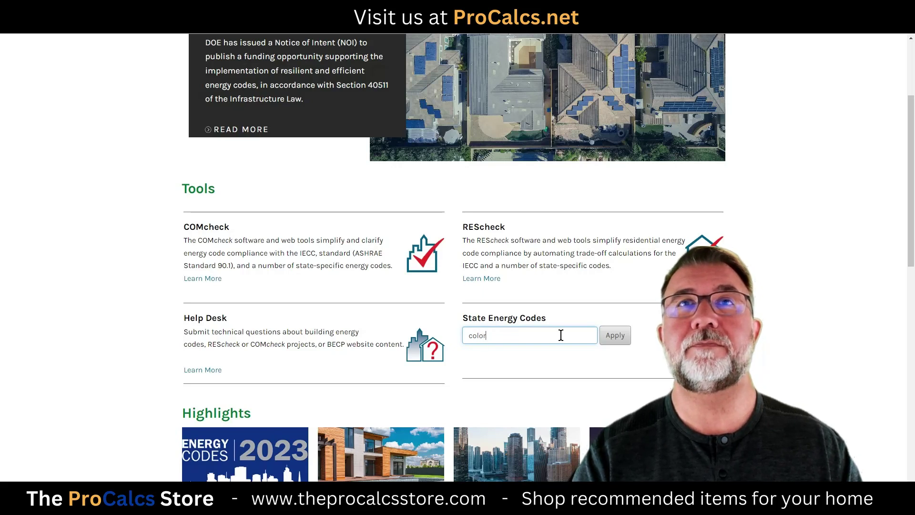
{"action": "type", "text": "ado"}
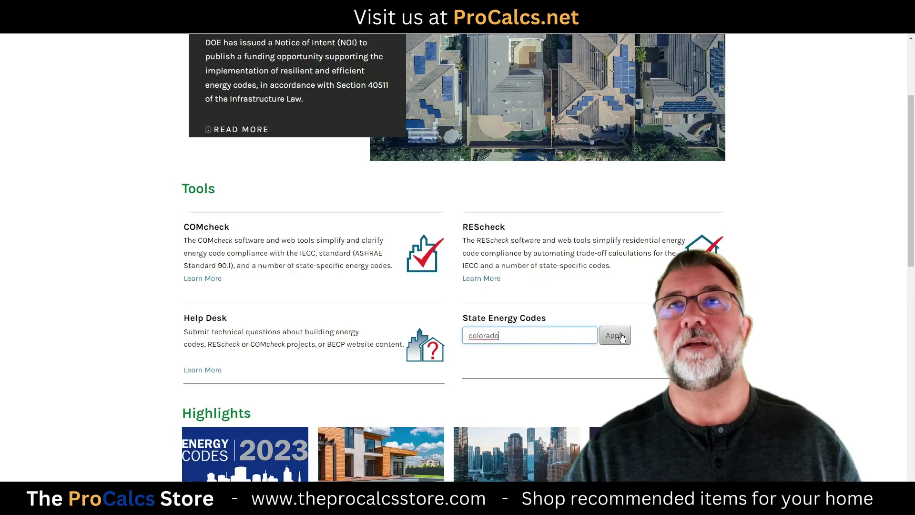
{"action": "left_click", "coordinate": [624, 340]}
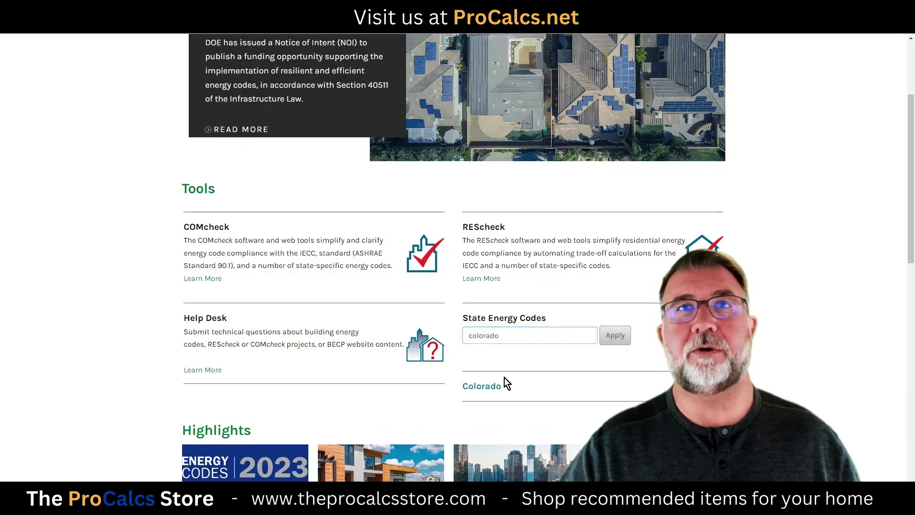
{"action": "left_click", "coordinate": [479, 387]}
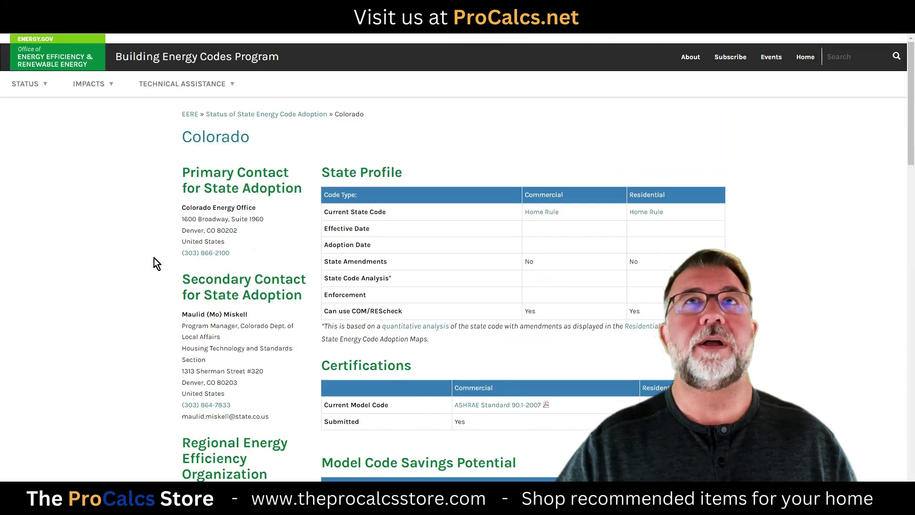
{"action": "scroll", "coordinate": [119, 234], "scroll_direction": "down", "scroll_amount": 2}
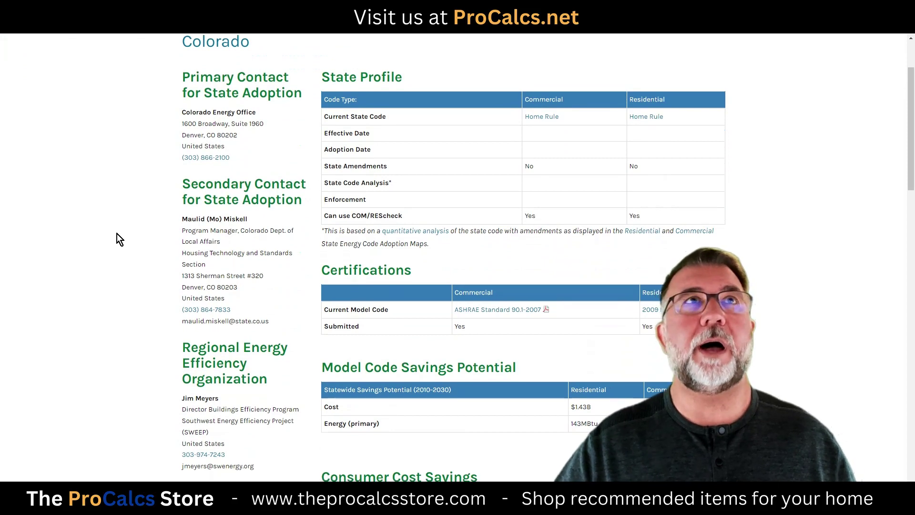
{"action": "scroll", "coordinate": [123, 233], "scroll_direction": "up", "scroll_amount": 1}
{"action": "scroll", "coordinate": [123, 233], "scroll_direction": "down", "scroll_amount": 2}
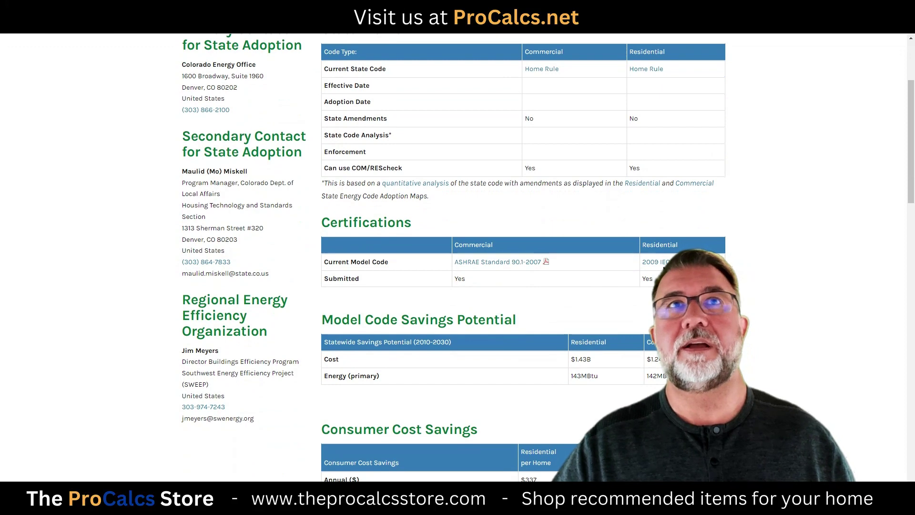